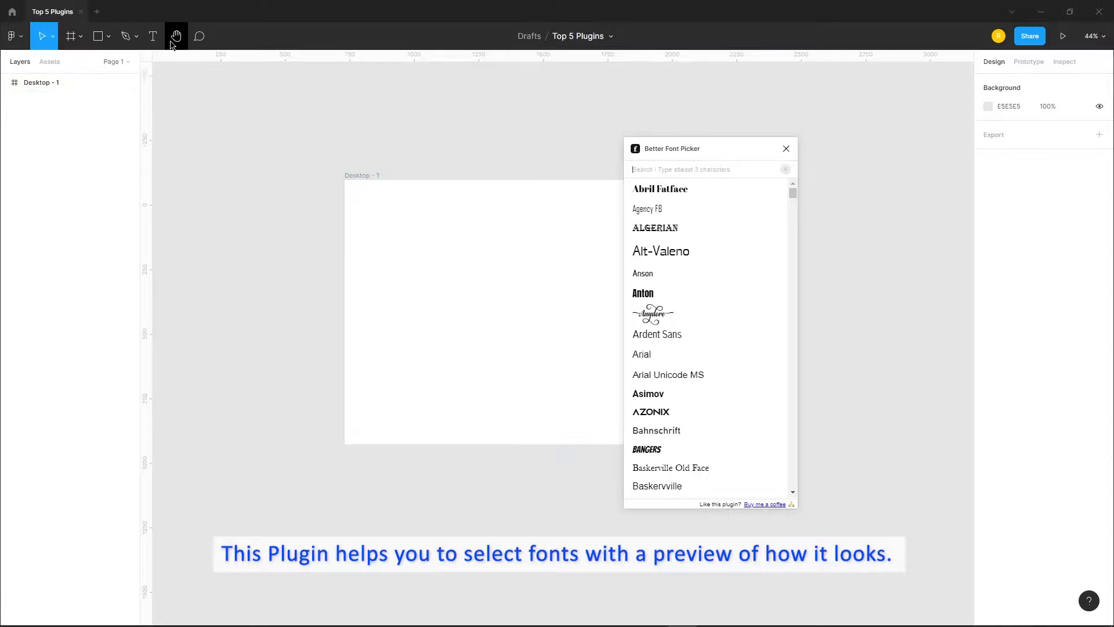
Add the text "Your Name" inside the Desktop - 1 frame and set its font size to 50
left_click(470, 277)
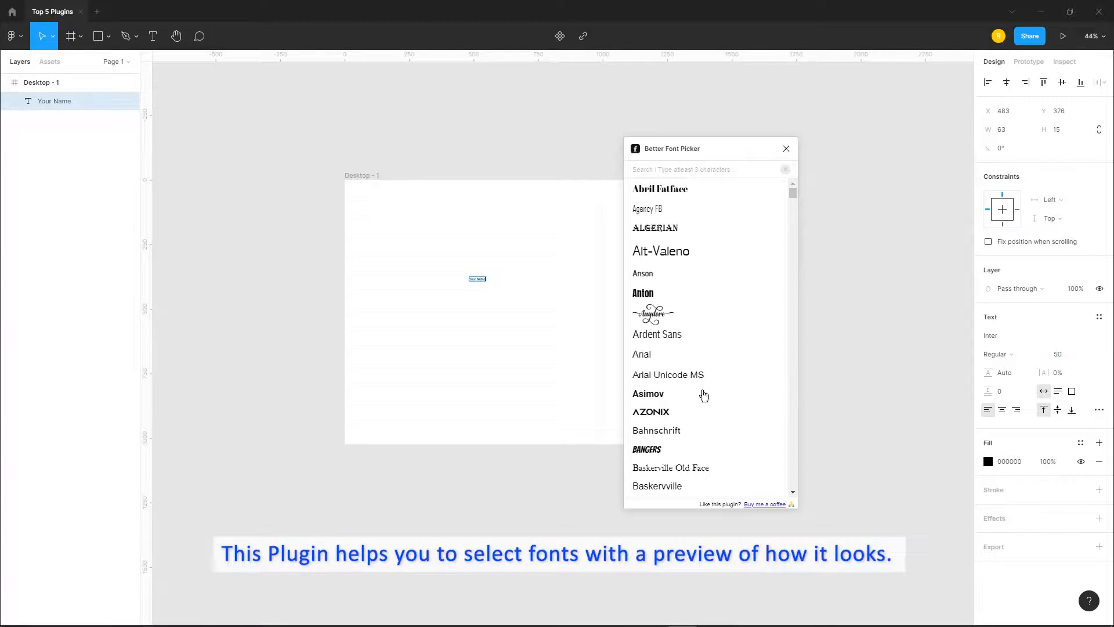
left_click(863, 388)
left_click(1059, 356)
type("50")
key("Return")
left_click(589, 294)
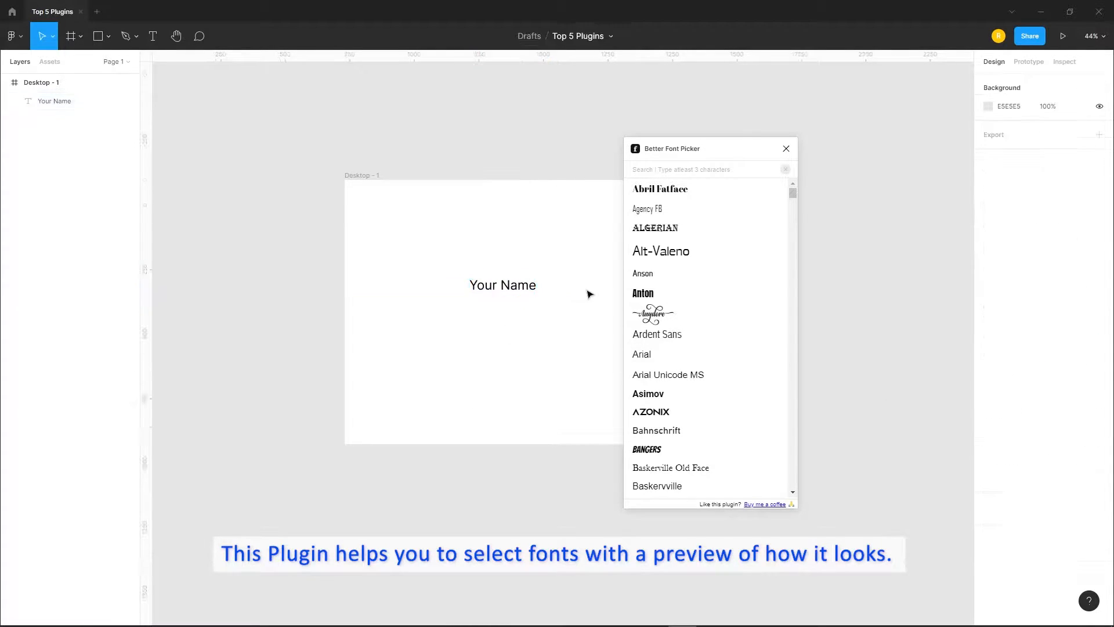
Try the Abril Fatface and Agency FB fonts on the "Your Name" text using Better Font Picker
scroll(590, 294, "up", 3)
left_click(489, 309)
left_click(657, 189)
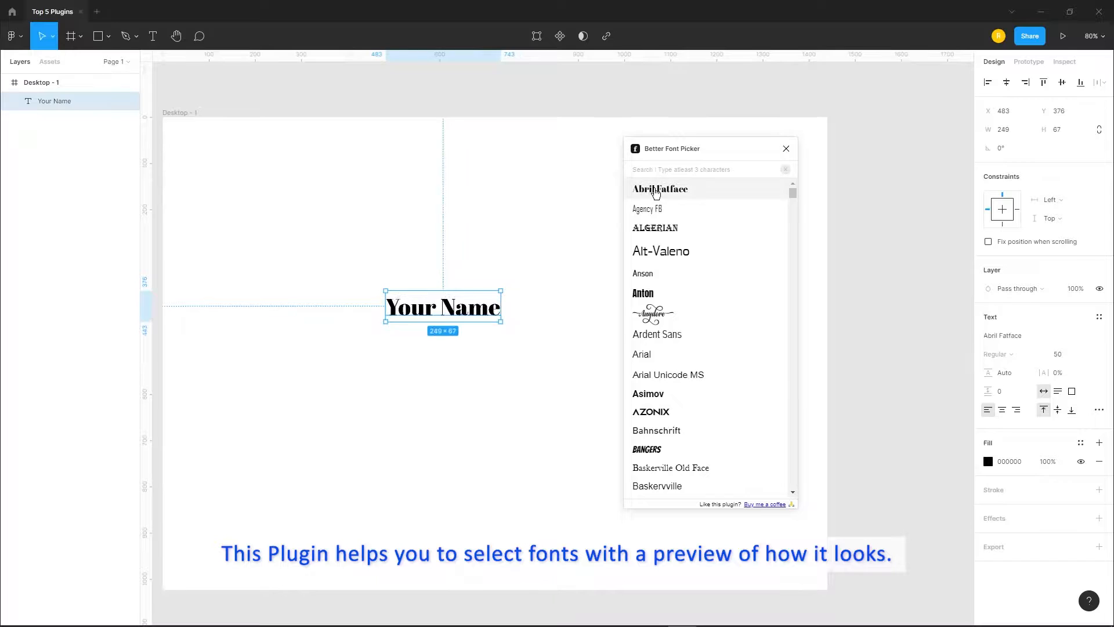
left_click(675, 210)
Browse the font previews further and try the Daniel font on the "Your Name" text
scroll(697, 438, "down", 5)
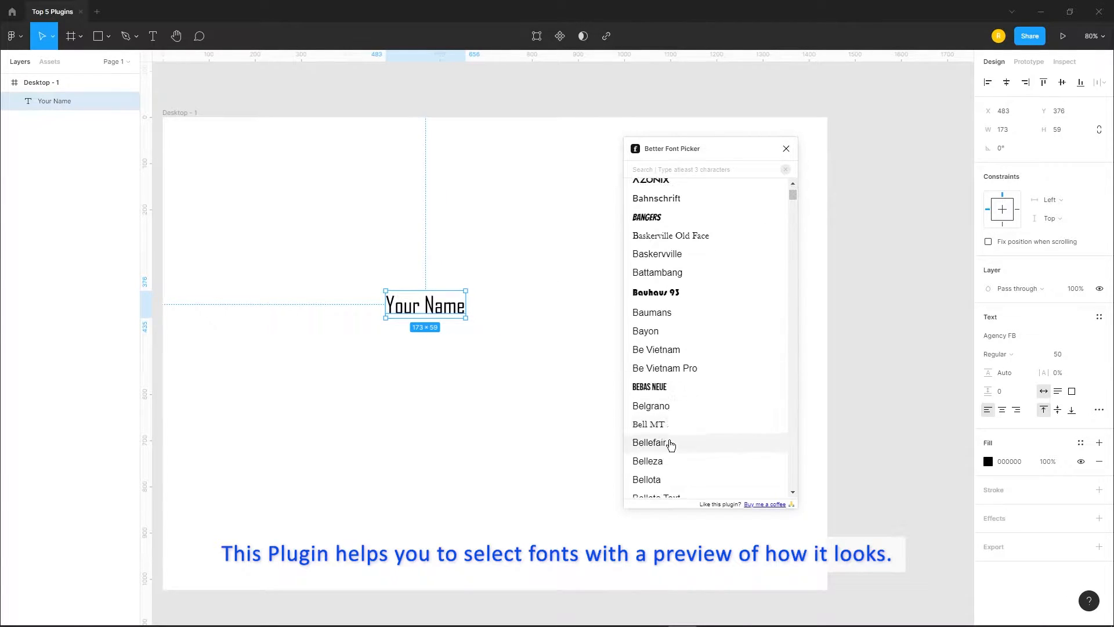
scroll(700, 408, "down", 10)
scroll(699, 406, "down", 3)
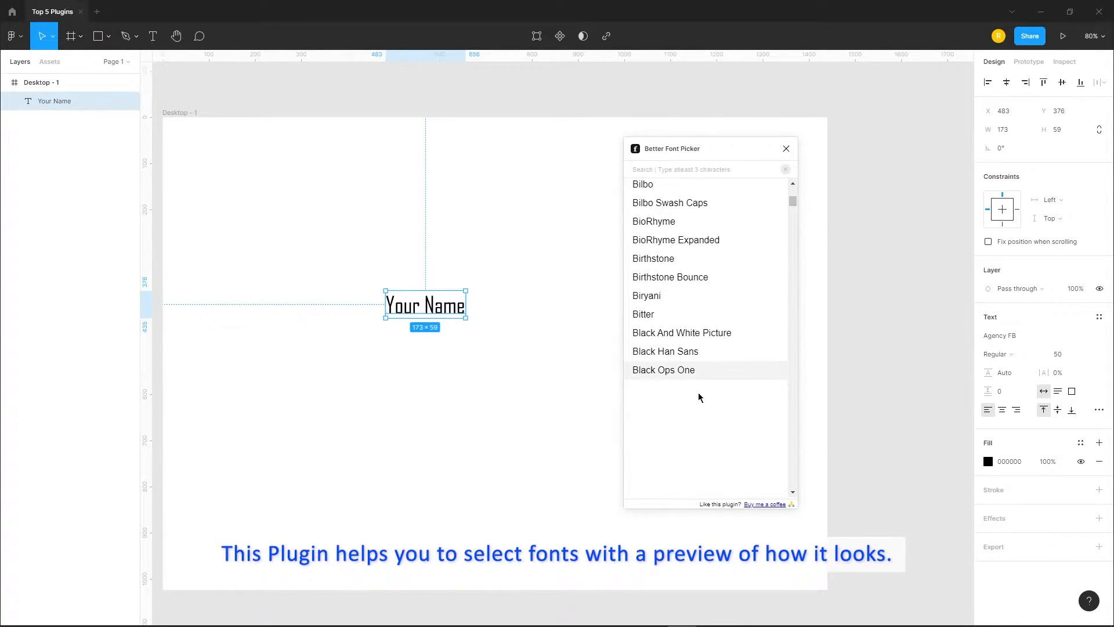
scroll(722, 378, "down", 10)
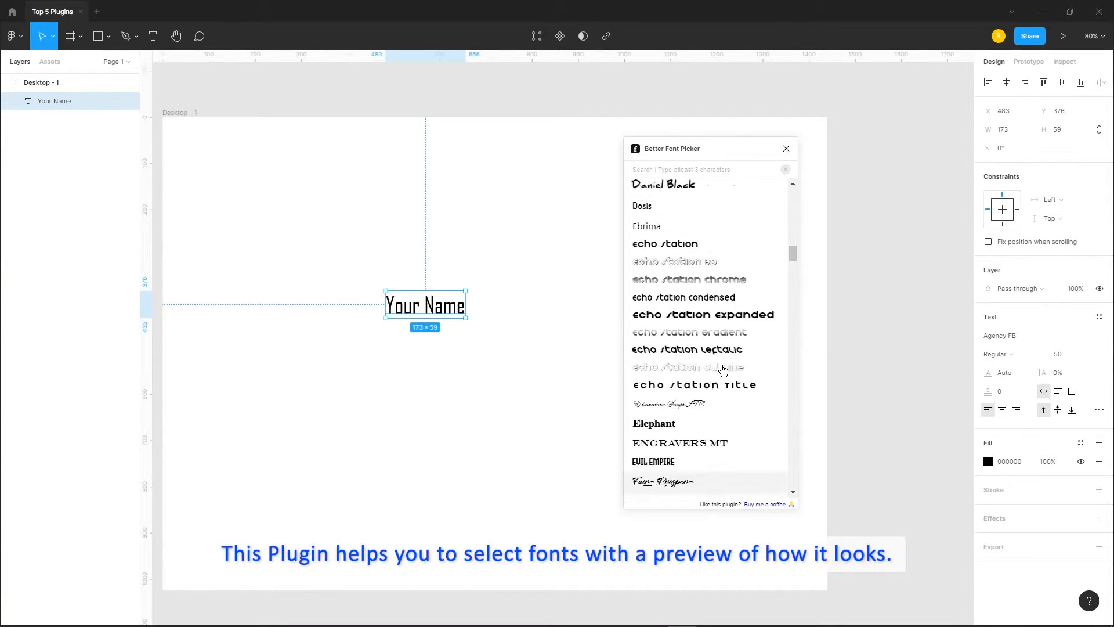
scroll(722, 373, "up", 4)
left_click(722, 350)
Try the Felix Titling and Fonseca fonts on the "Your Name" text
scroll(705, 406, "down", 8)
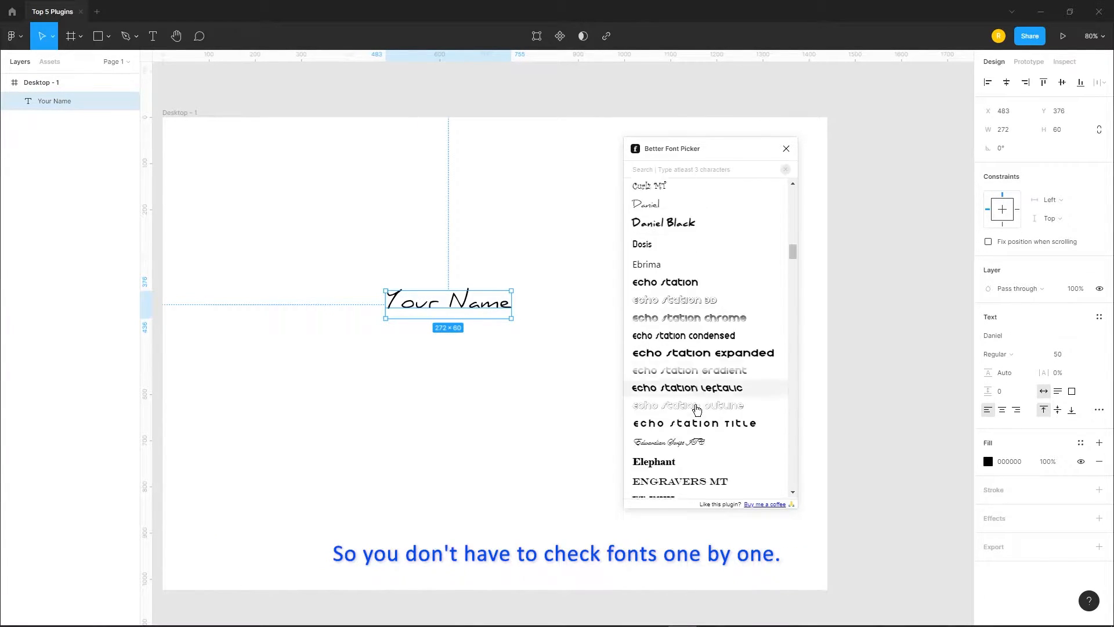
left_click(662, 244)
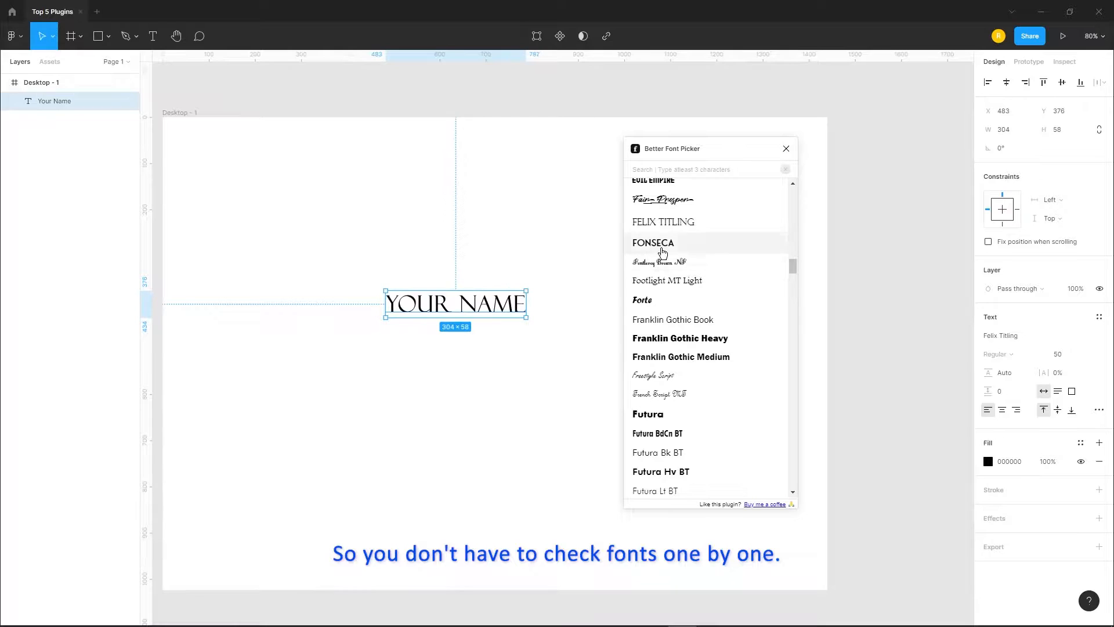
scroll(698, 406, "down", 1)
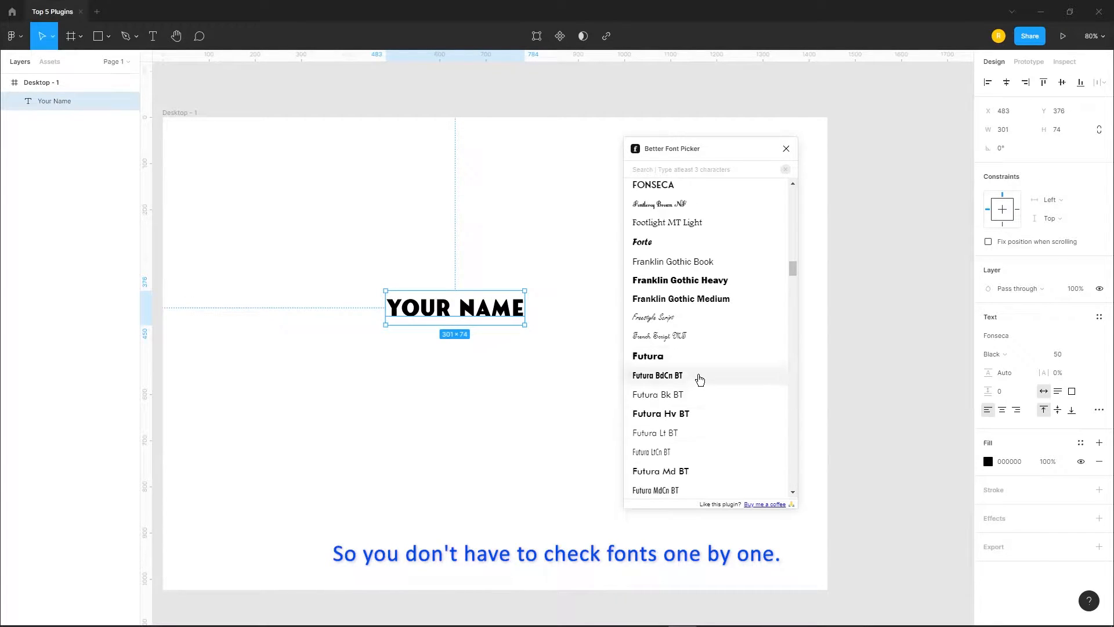
Try the Futura BdCn BT and GRIFTER fonts on the "Your Name" text
left_click(699, 379)
scroll(696, 388, "down", 4)
left_click(718, 335)
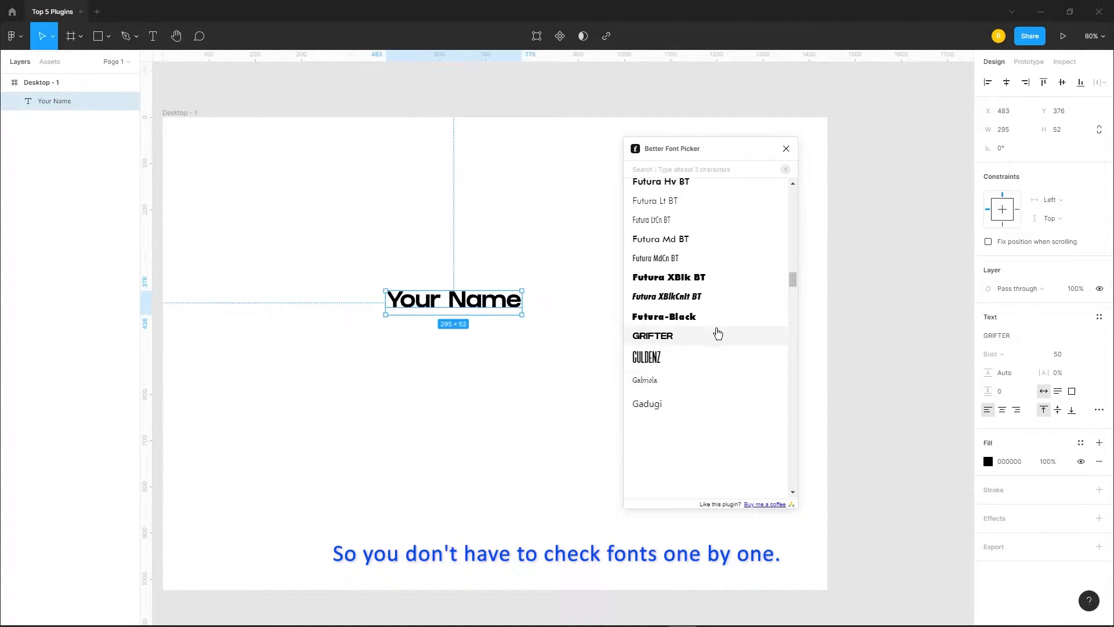
Apply the Futura XBlkCnIt BT font to the "Your Name" text and deselect it
left_click(558, 378)
left_click(488, 303)
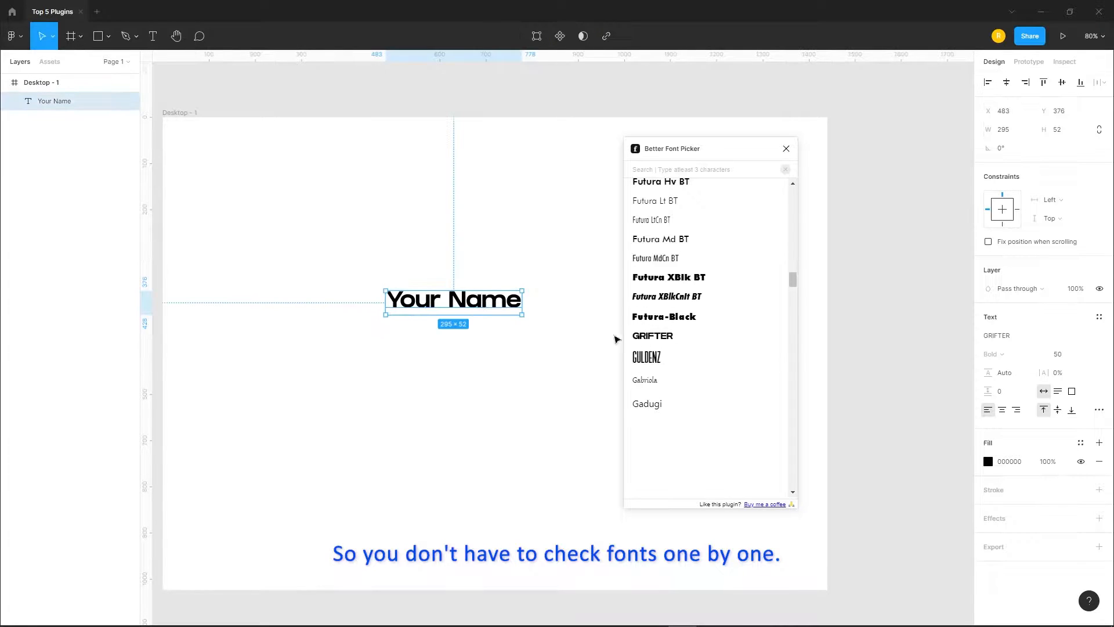
left_click(687, 308)
left_click(473, 374)
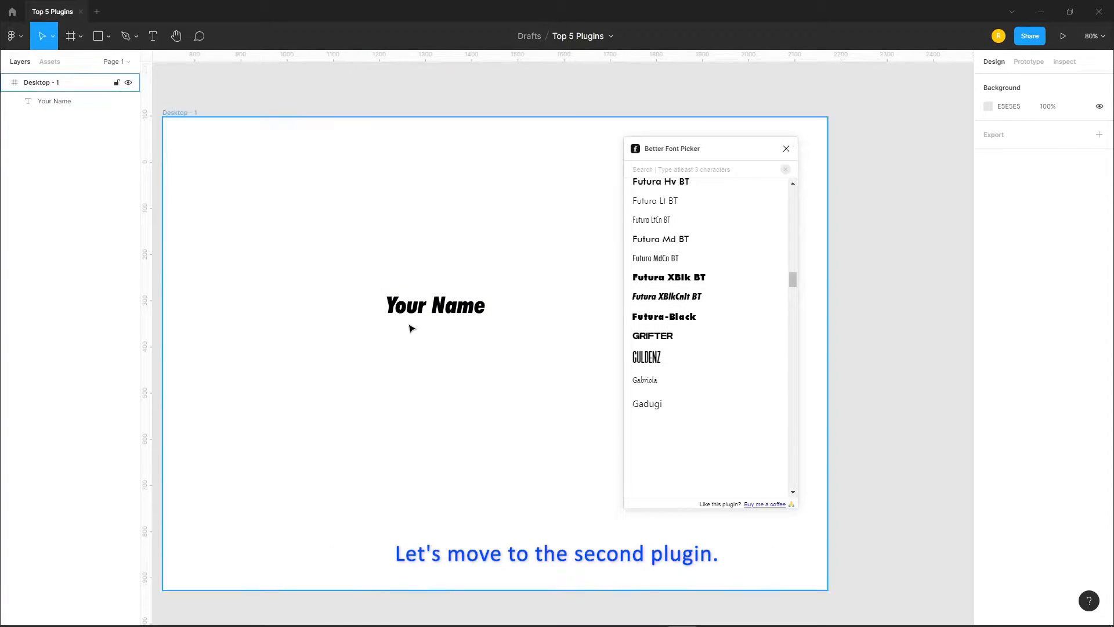
scroll(454, 402, "down", 2)
scroll(435, 361, "down", 3)
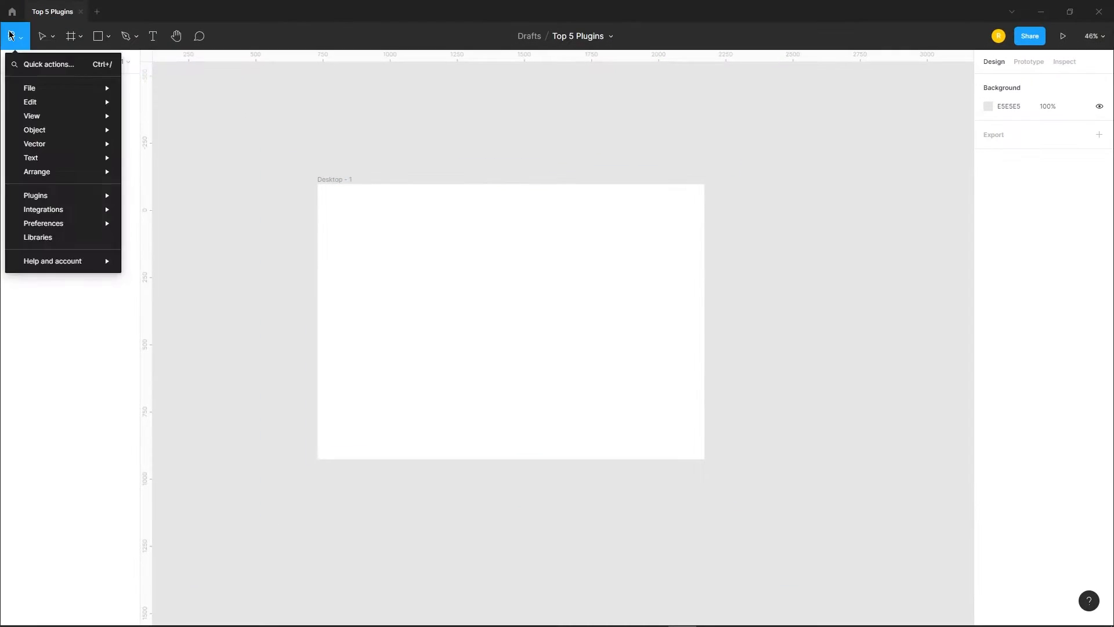
Run the Brandfetch plugin, search for "Nike" and open the nike.com brand
mouse_move(58, 195)
left_click(197, 242)
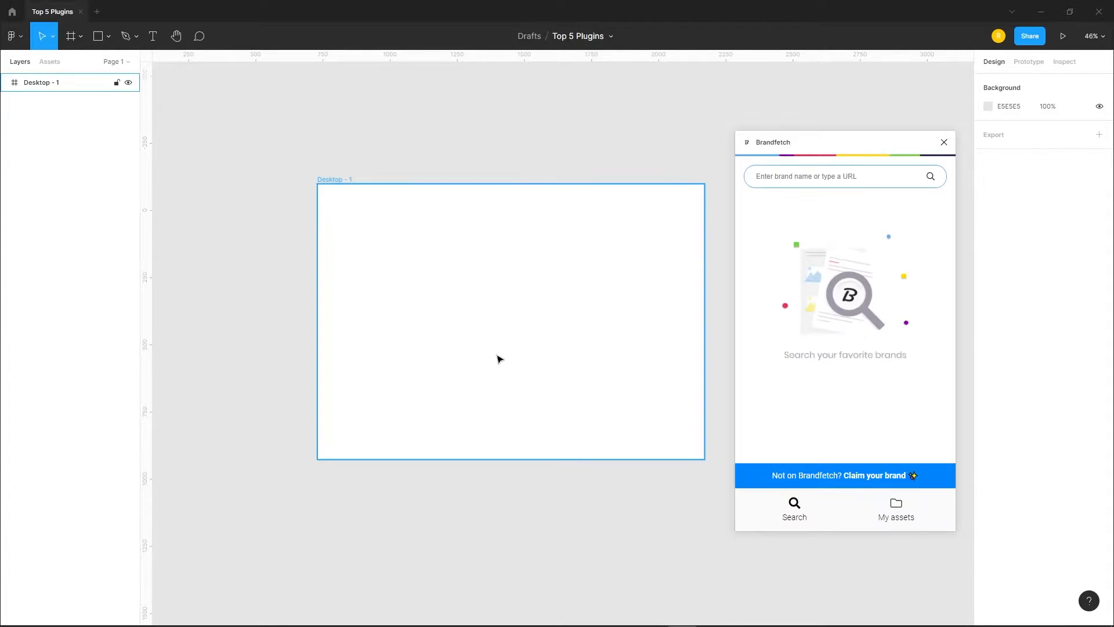
scroll(574, 235, "up", 2)
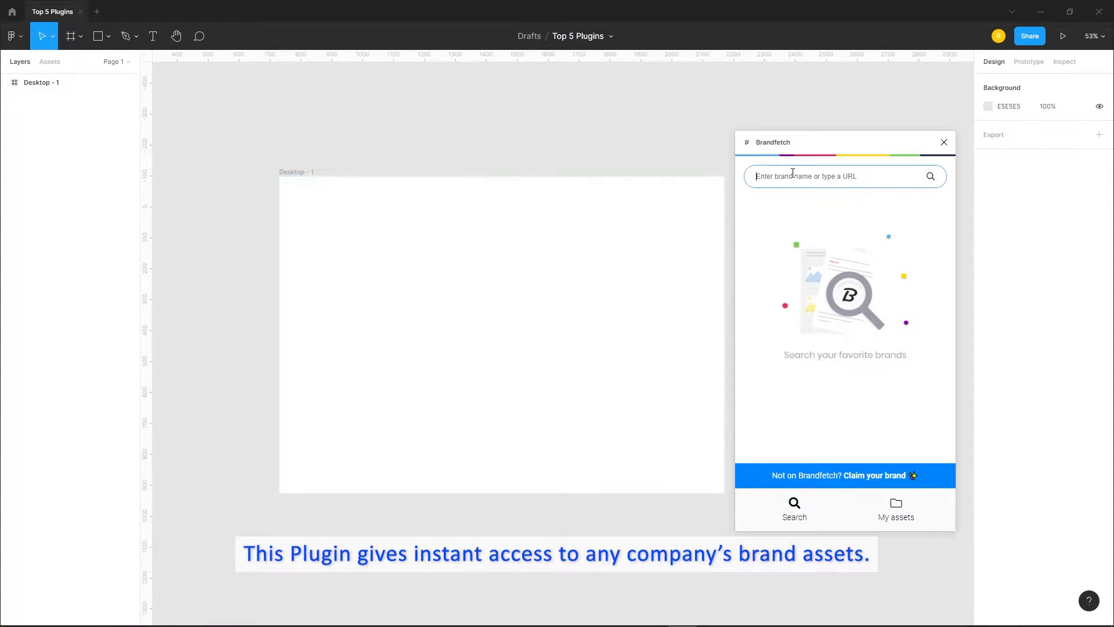
type("Nike")
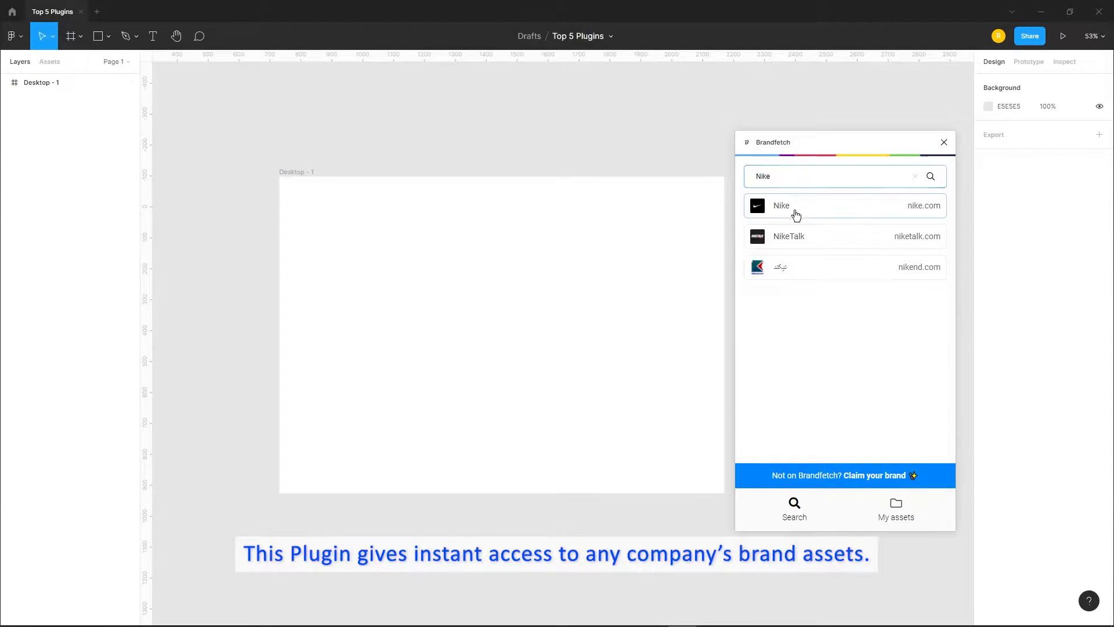
left_click(796, 214)
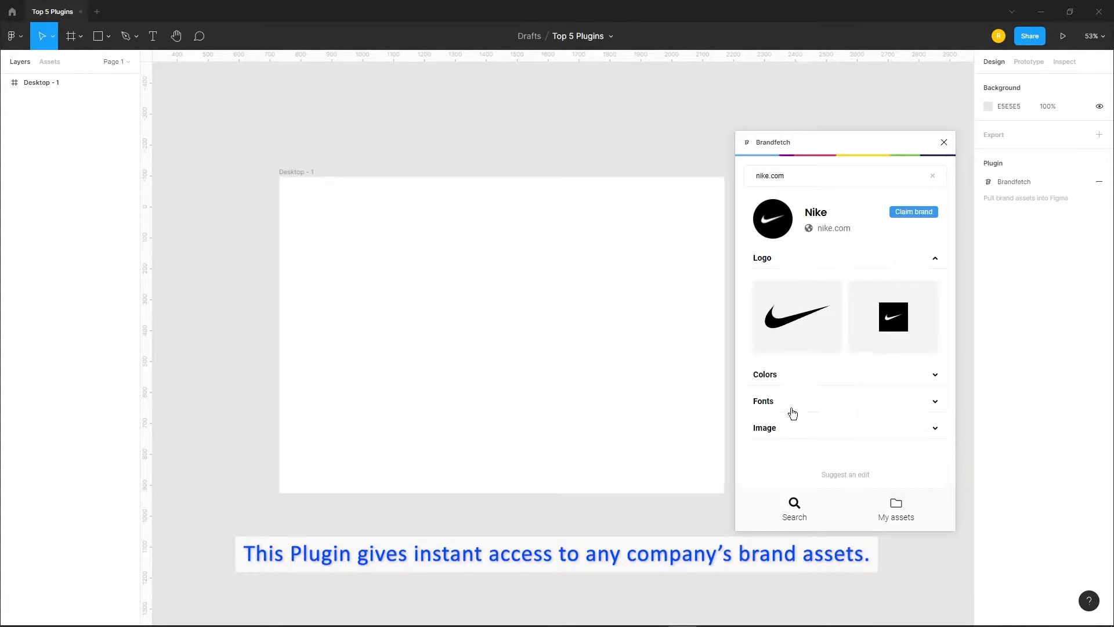
Insert the Nike swoosh logo, move it into the Desktop - 1 frame and enlarge it to about 925 × 333
left_click(808, 323)
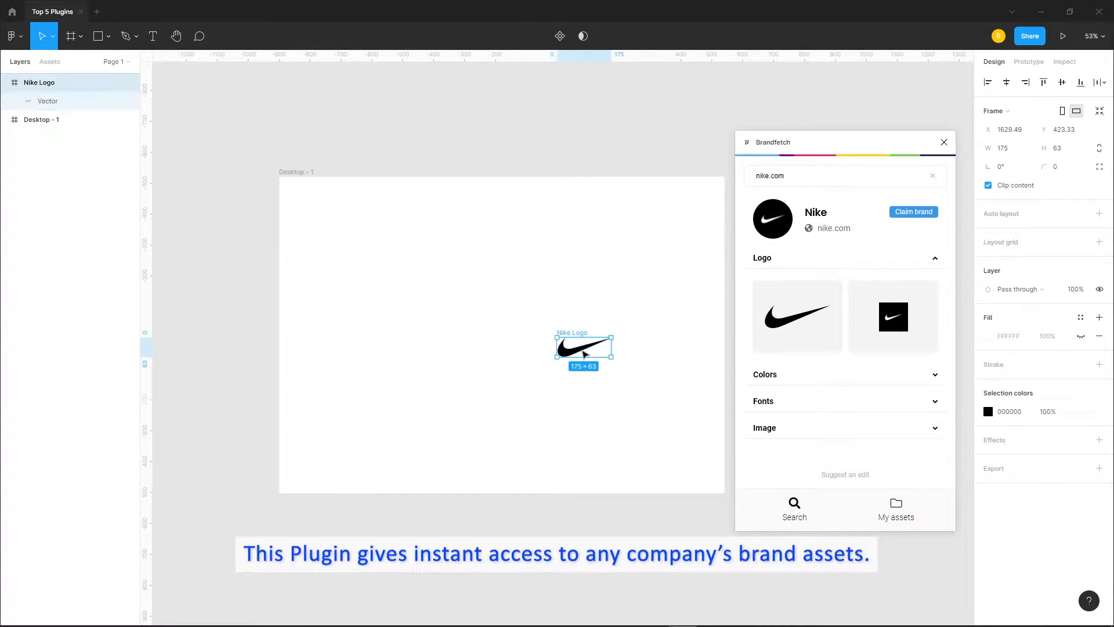
left_click_drag(585, 353, 501, 297)
mouse_move(824, 349)
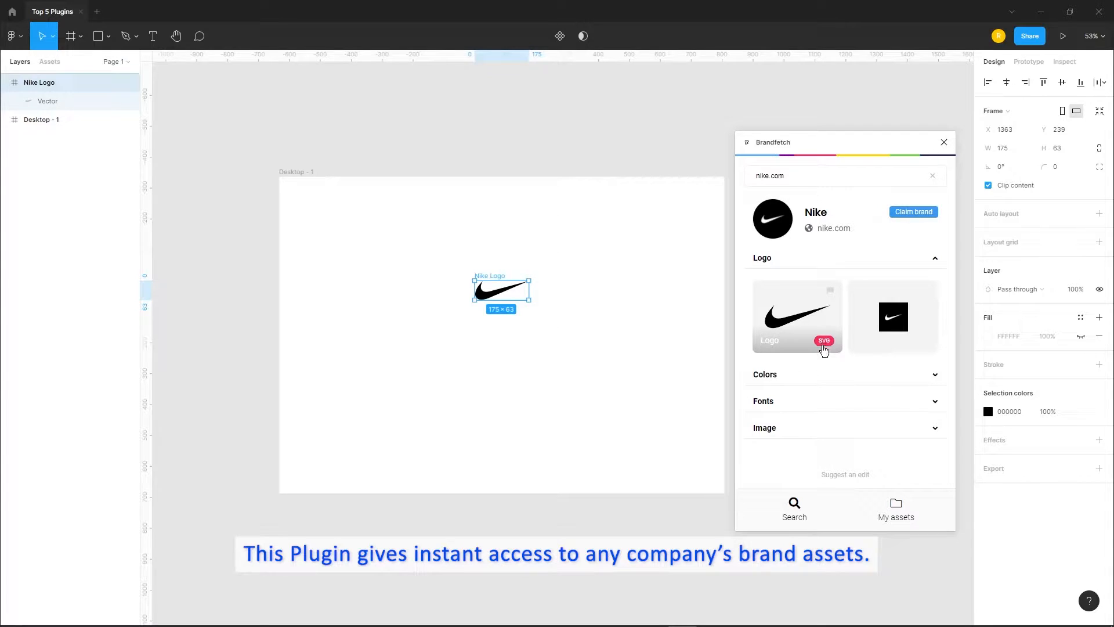
mouse_move(917, 341)
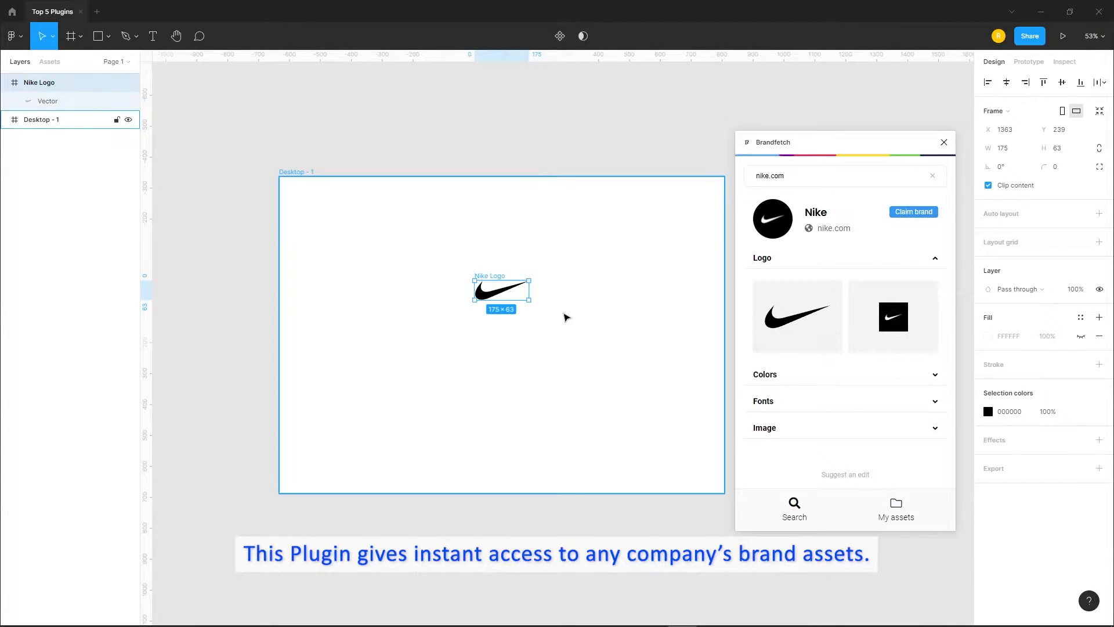
left_click_drag(529, 301, 625, 341)
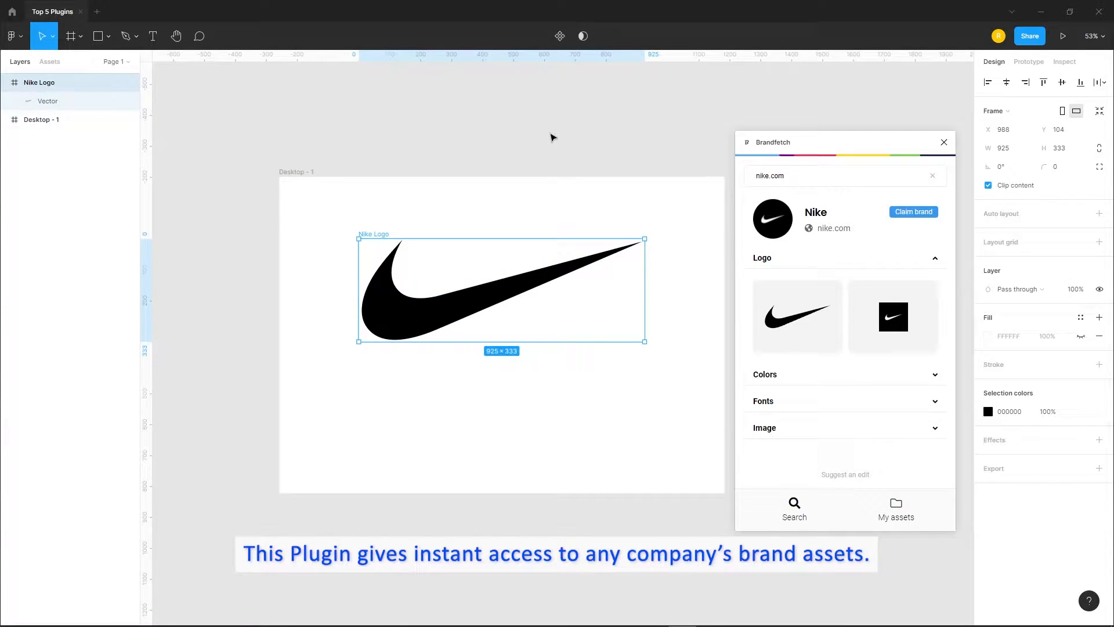
View Nike's brand colors and fonts in Brandfetch
left_click(872, 379)
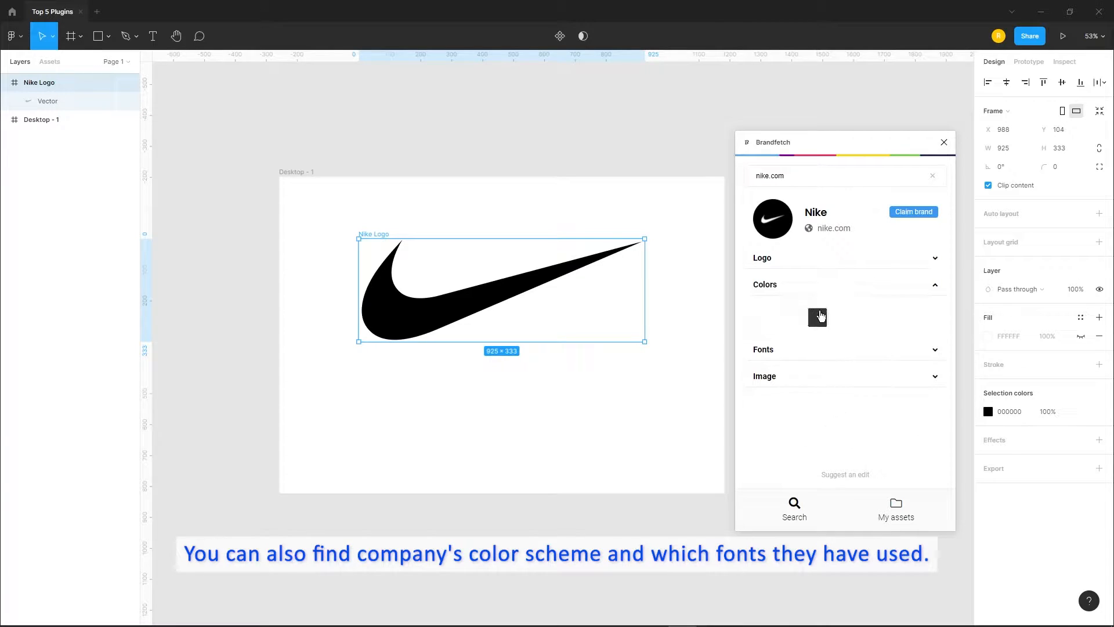
left_click(827, 350)
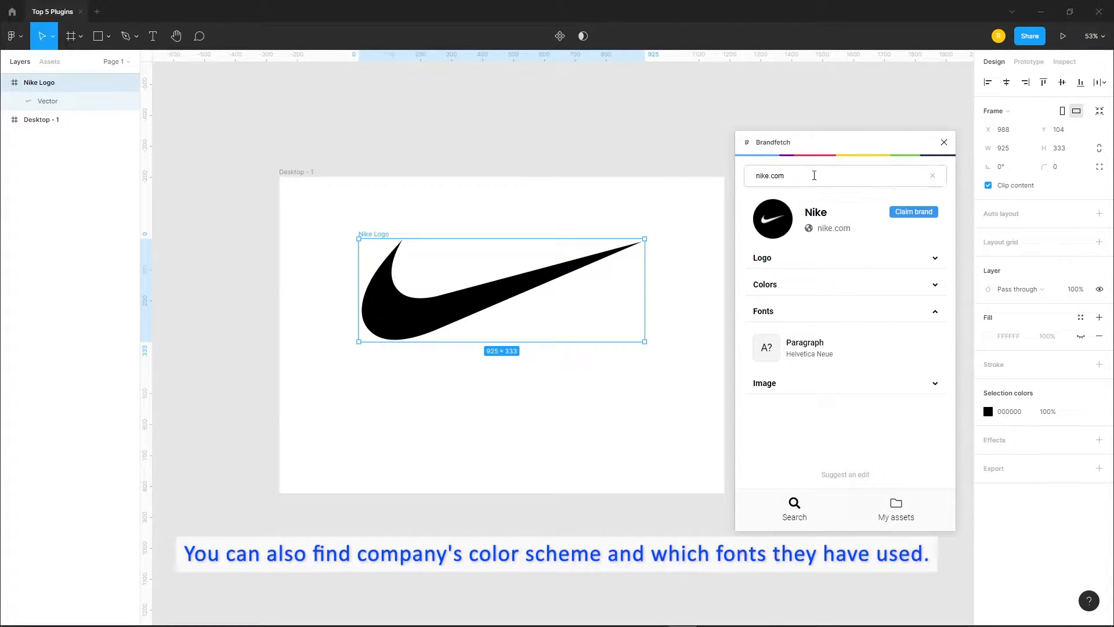
Search Brandfetch for "Net", open the Netflix brand and place its wordmark logo below the Nike logo
double_click(814, 176)
type("Net")
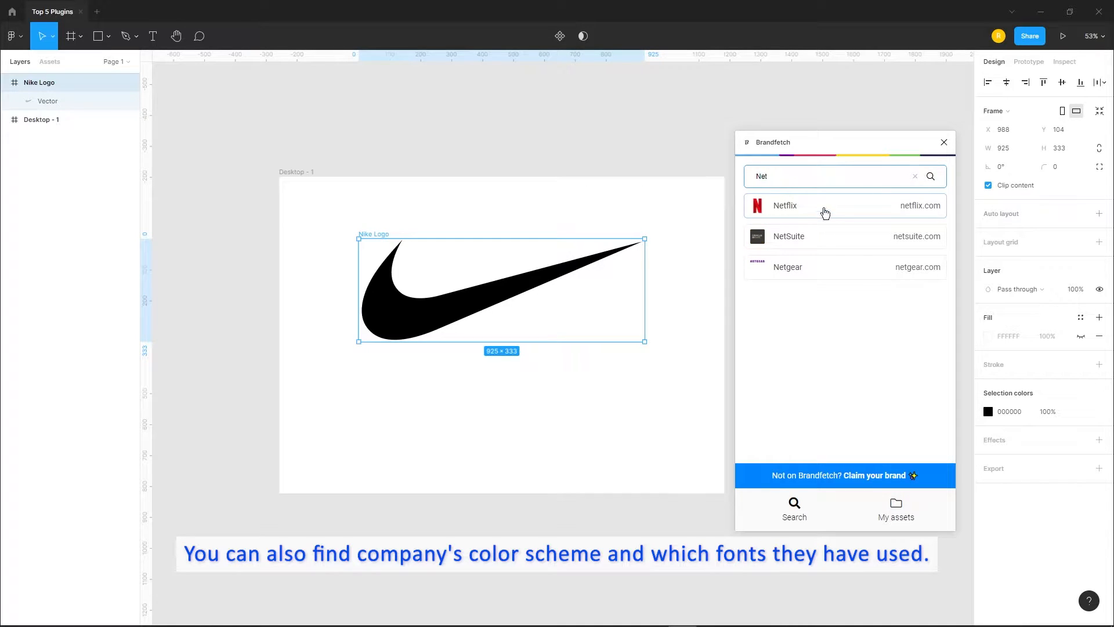
left_click(826, 213)
left_click(646, 398)
left_click(618, 152)
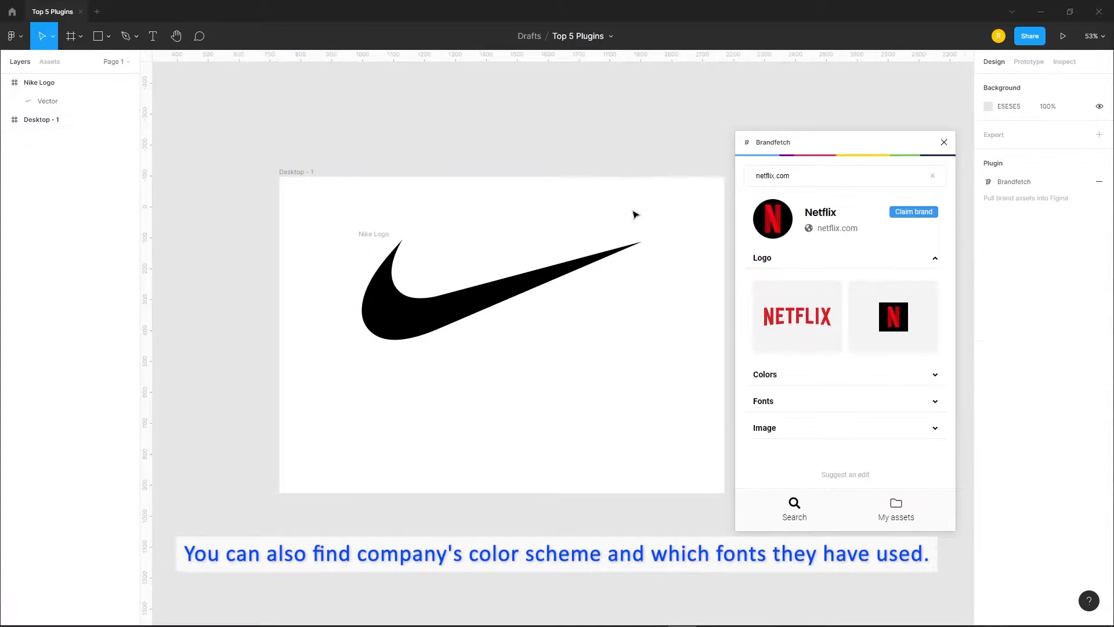
mouse_move(798, 305)
left_click_drag(799, 317, 582, 395)
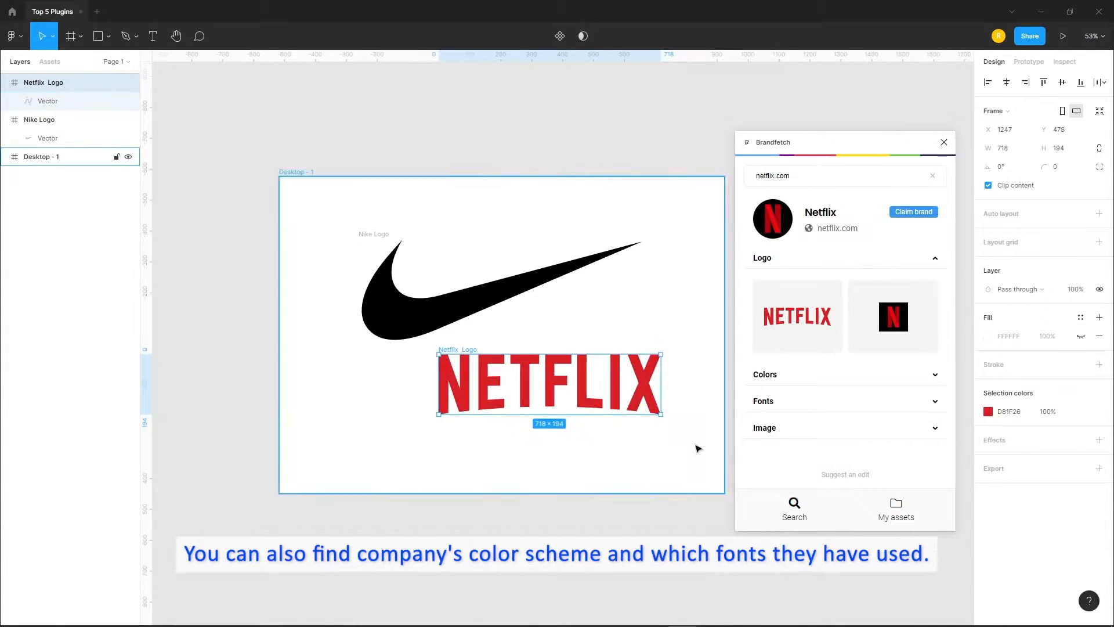
Show Netflix's brand colors and create two rectangles of about 150 × 111 side by side in the lower part of the frame
left_click(775, 375)
left_click(109, 36)
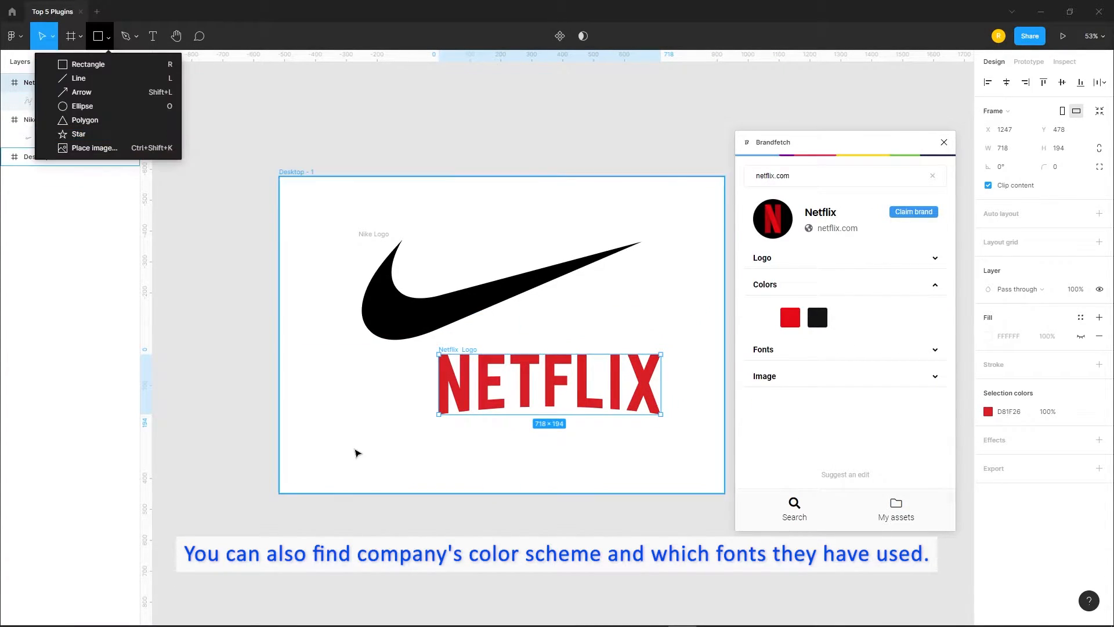
left_click(363, 454)
left_click(97, 36)
mouse_move(350, 448)
left_mouse_down()
mouse_move(429, 489)
mouse_move(397, 482)
left_mouse_up()
mouse_move(378, 470)
left_mouse_down()
mouse_move(377, 455)
mouse_move(477, 455)
left_mouse_up()
Fill one rectangle with Netflix's brand red and the other with its black, 141414
left_click(790, 319)
left_click(818, 318)
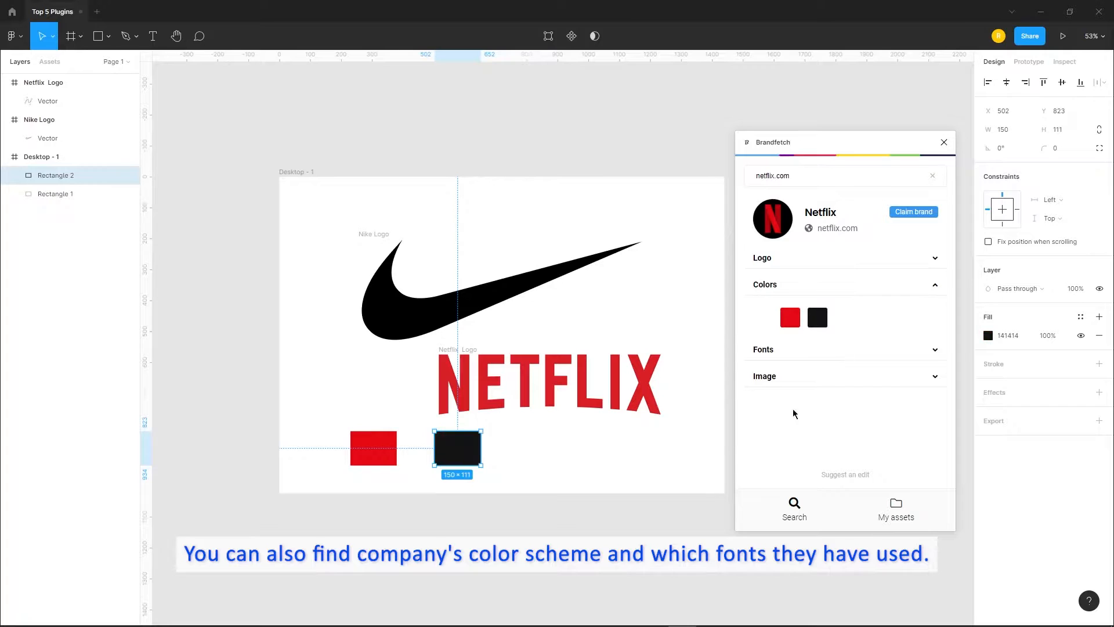
left_click(598, 463)
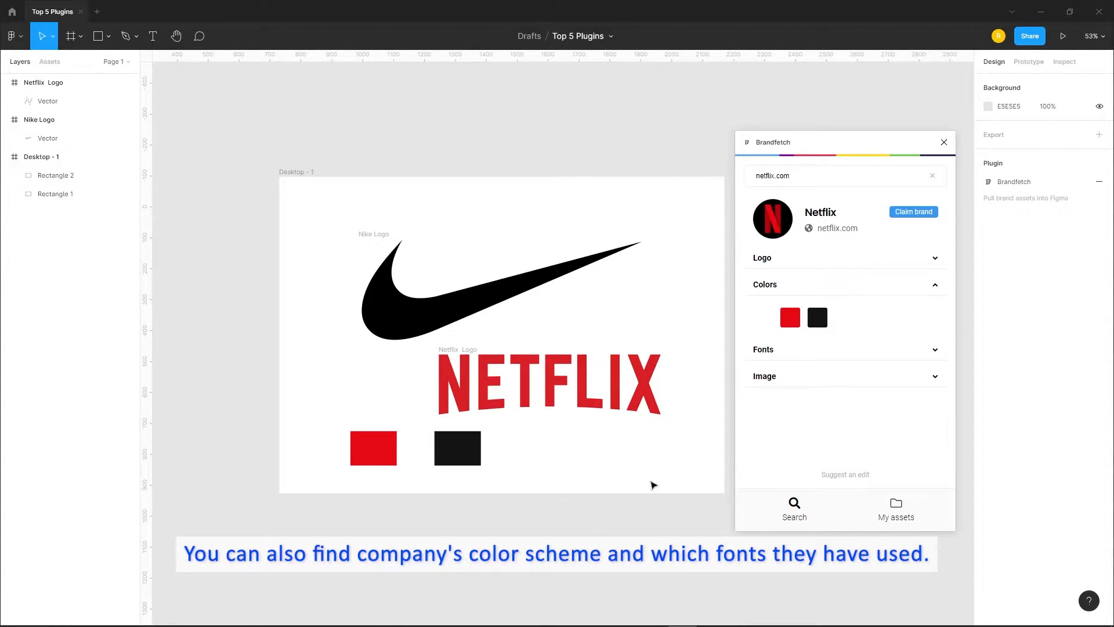
View Netflix's brand fonts and look up the Audi USA brand by searching for "Audi"
left_click(815, 353)
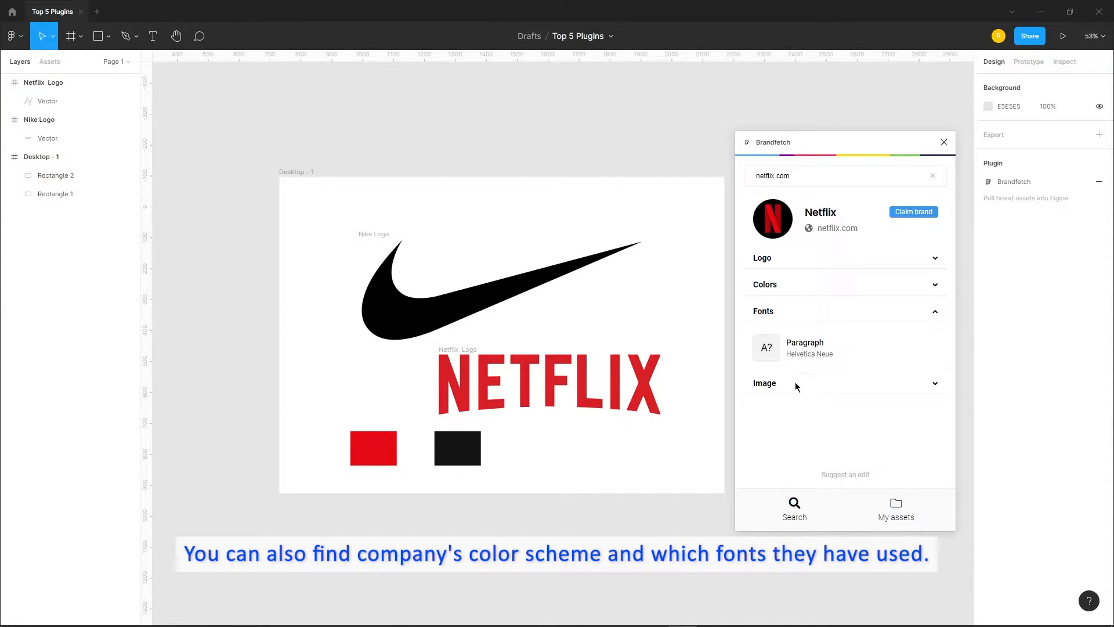
scroll(857, 370, "down", 1)
triple_click(816, 170)
type("Audi")
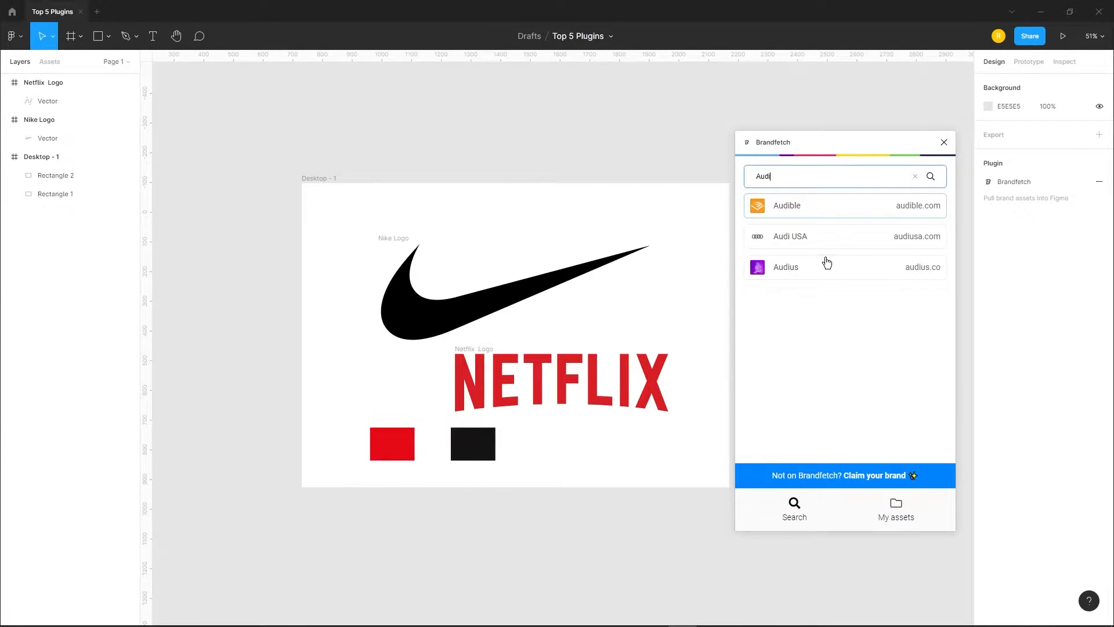
left_click(835, 239)
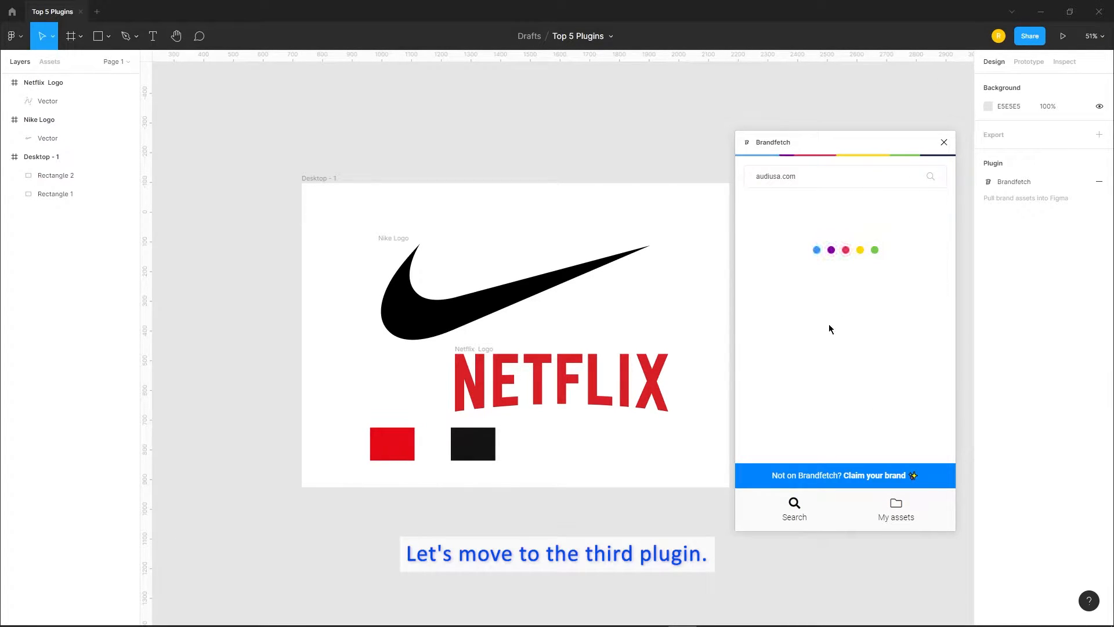
left_click(821, 404)
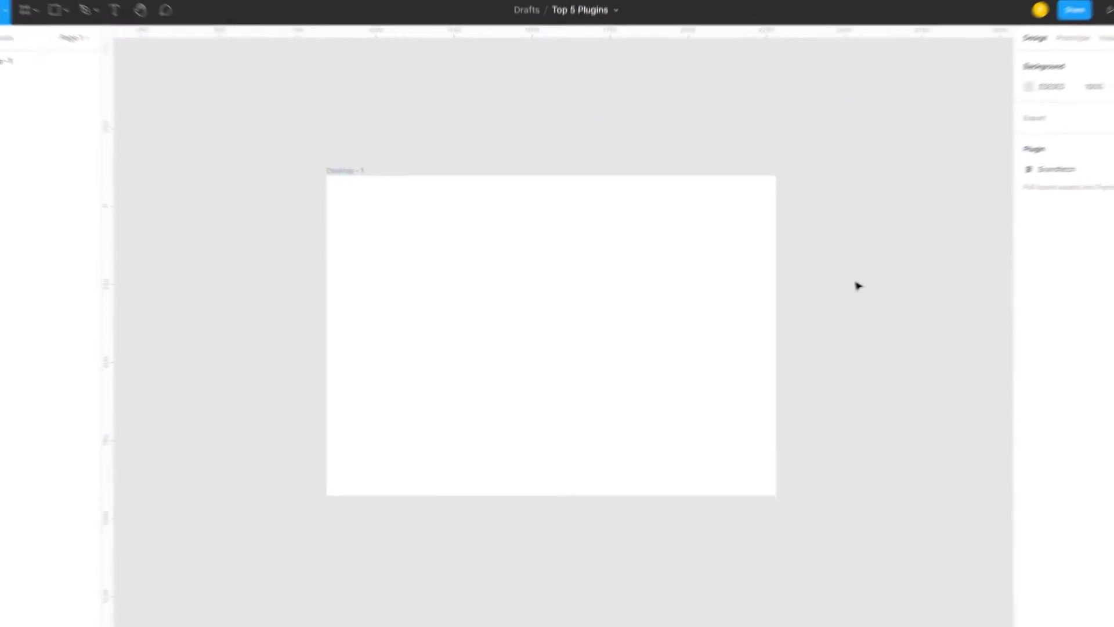
Run the Content Reel plugin
left_click(20, 41)
mouse_move(64, 195)
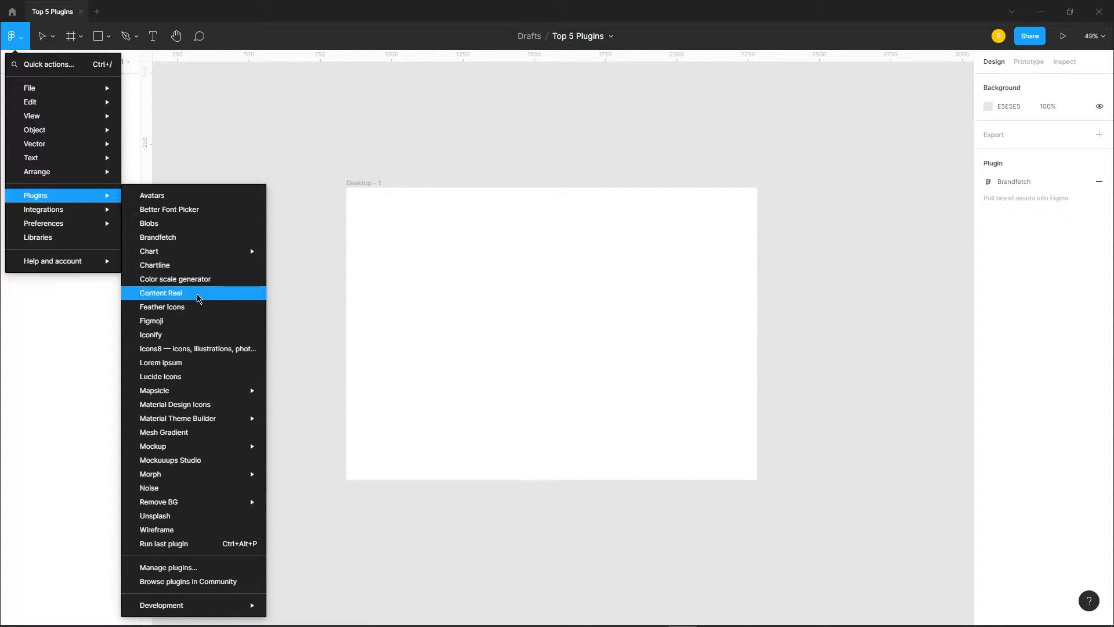
left_click(195, 295)
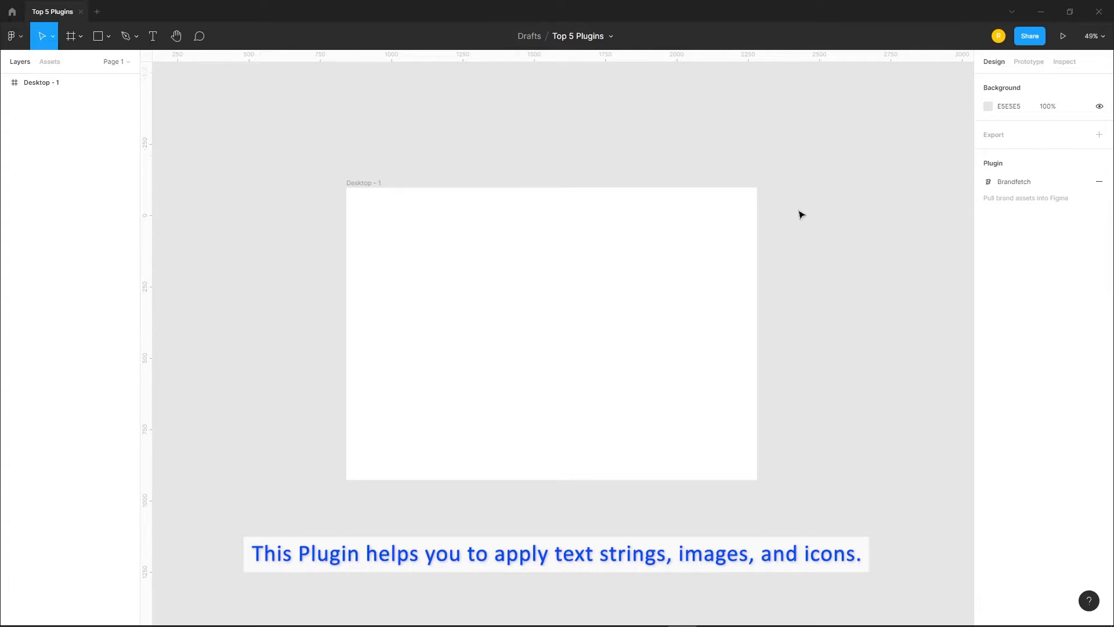
Create a text layer in the upper part of the frame and fill it with a random full name from Content Reel
scroll(799, 215, "up", 2)
scroll(800, 235, "down", 1)
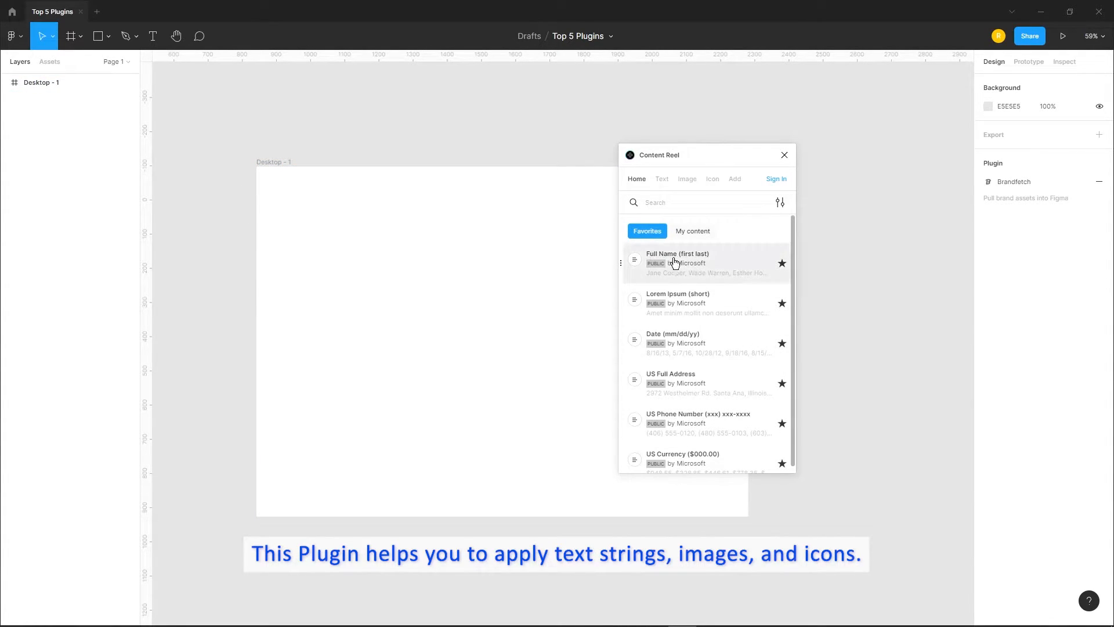
scroll(660, 354, "down", 1)
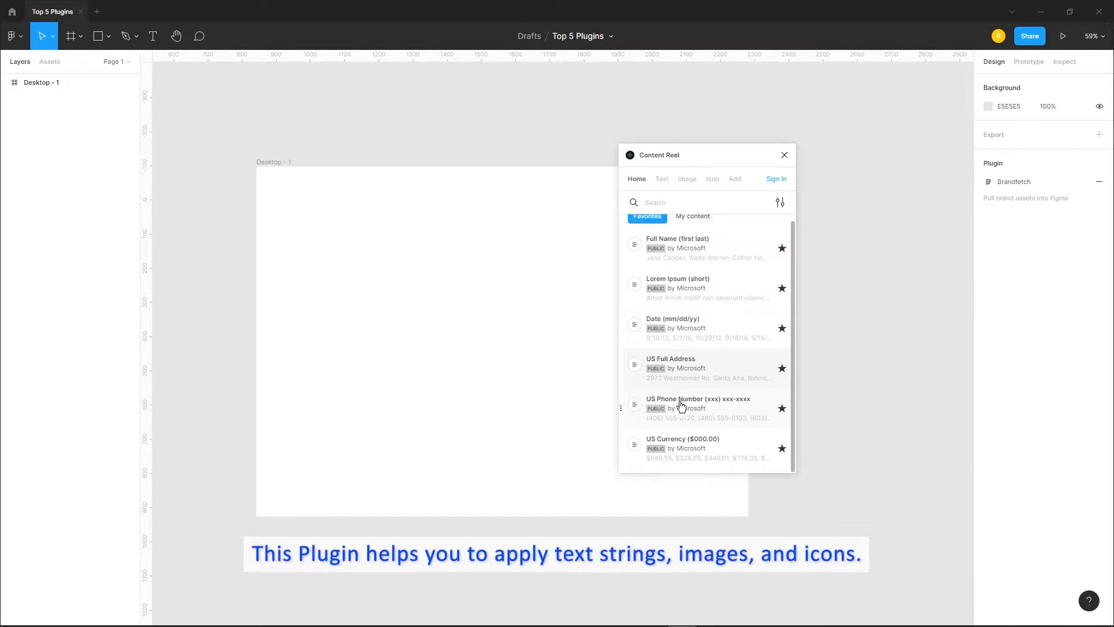
left_click(153, 36)
left_click(352, 244)
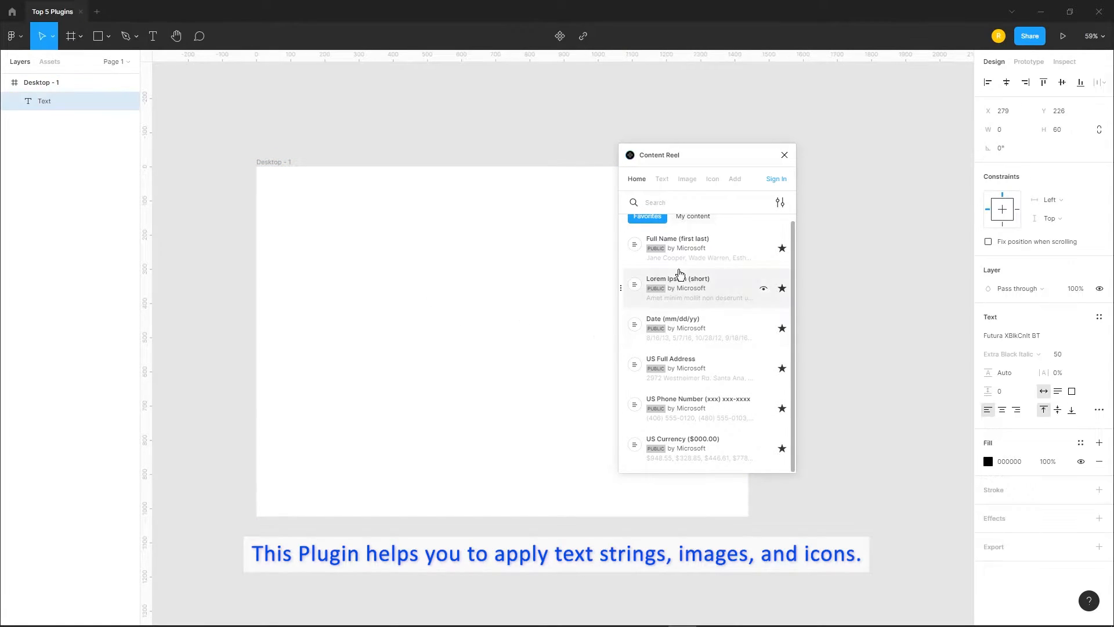
left_click(697, 249)
scroll(751, 281, "up", 1)
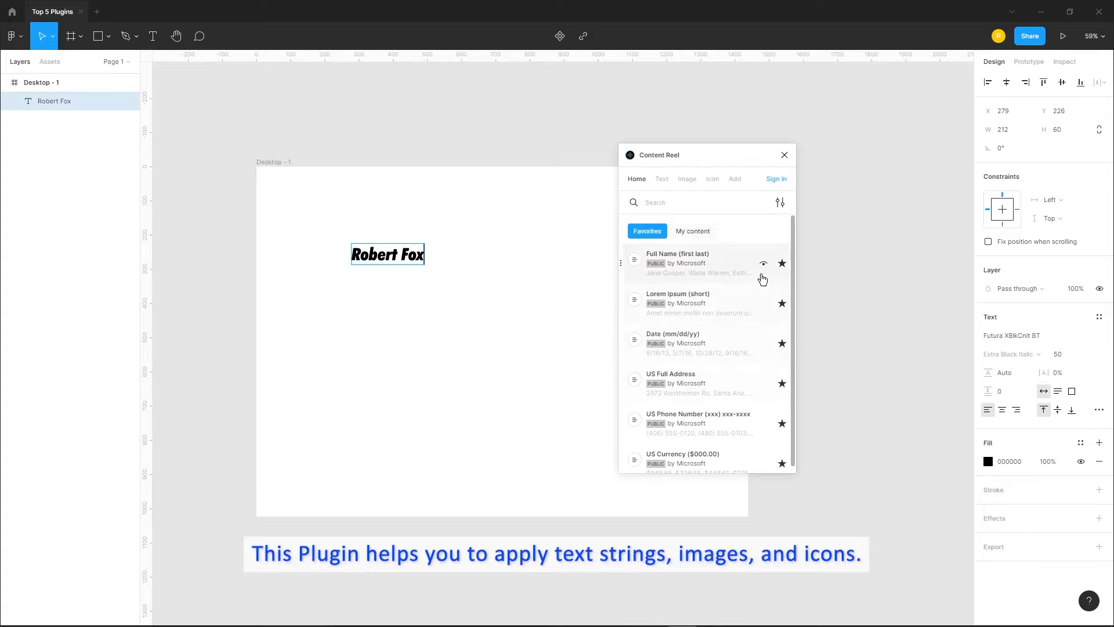
Try several individual names from the Full Name (first last) set on the text layer
left_click(764, 264)
left_click(682, 314)
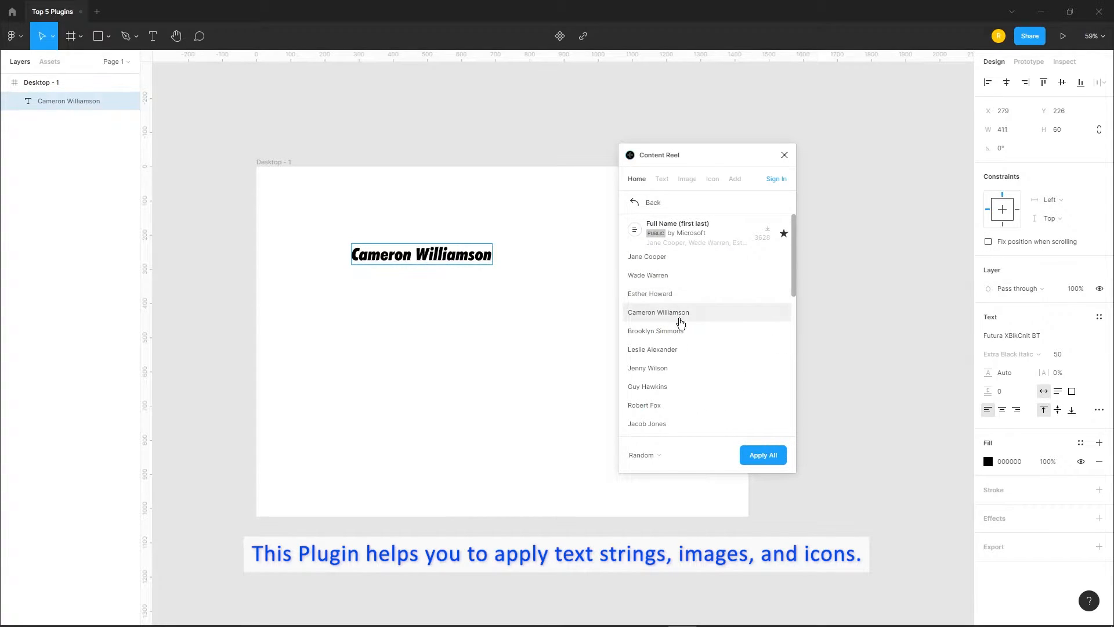
left_click(673, 350)
left_click(667, 386)
scroll(672, 373, "down", 3)
left_click(673, 364)
left_click(679, 378)
left_click(635, 204)
Replace the text layer's content with the short Lorem ipsum paragraph and set the text to auto height
left_click(764, 306)
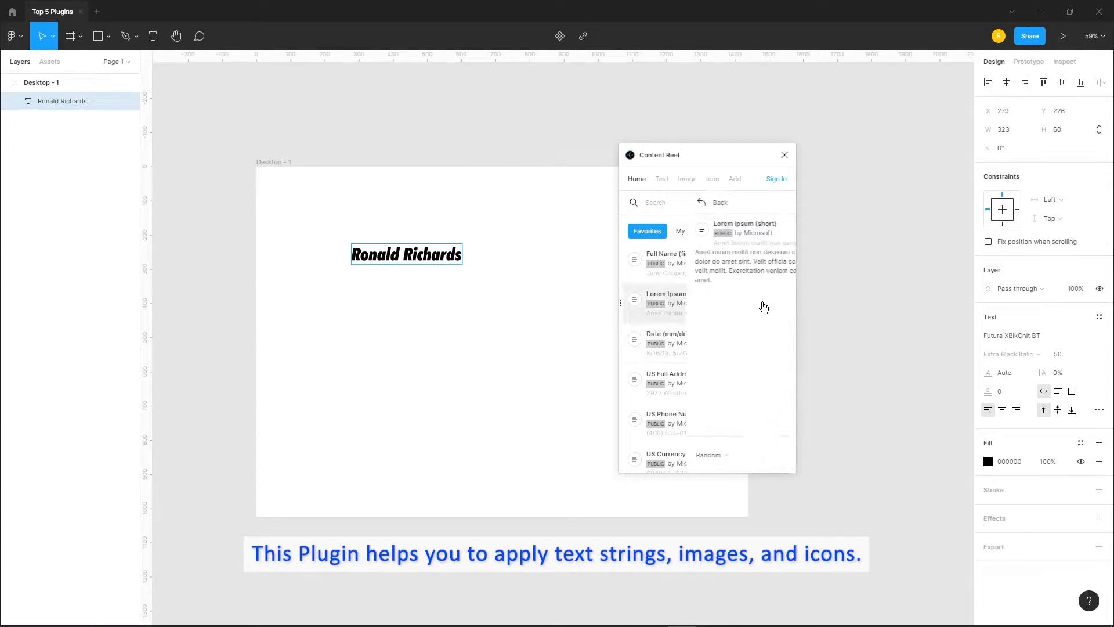
left_click(678, 255)
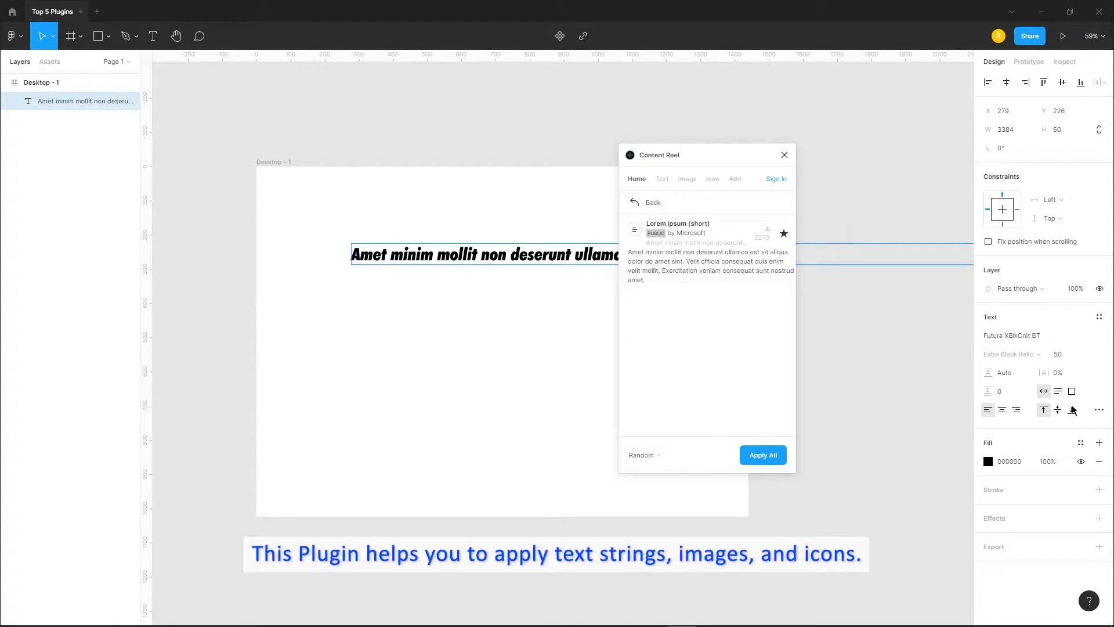
scroll(406, 244, "down", 3)
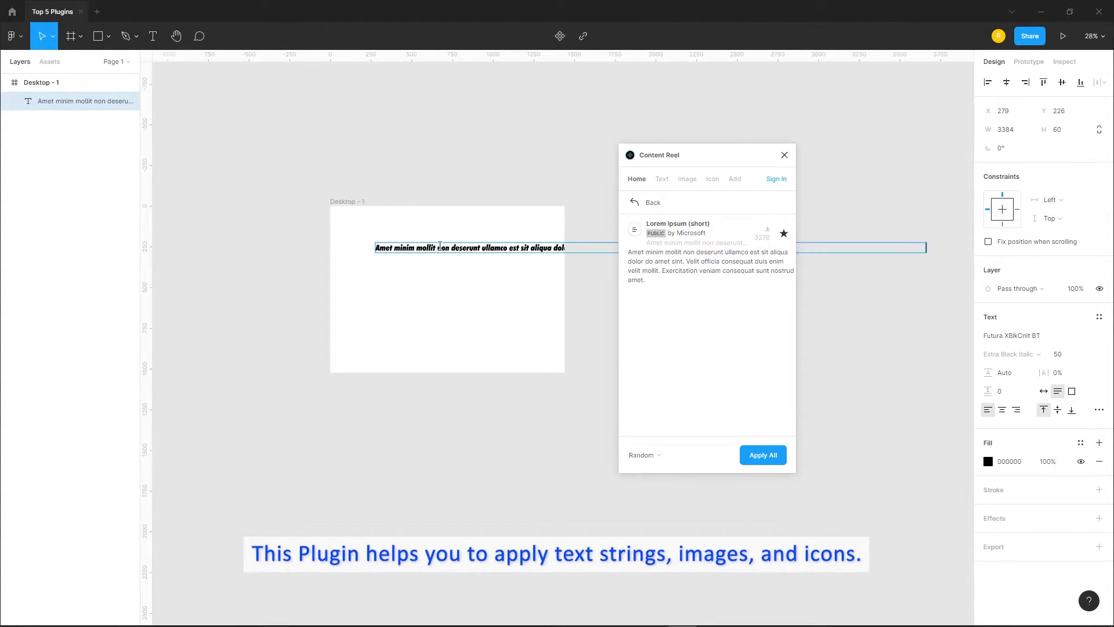
Move the paragraph out of the frame's layer group, align it vertically to the middle and narrow it to about 974 × 240
left_click_drag(385, 241, 300, 267)
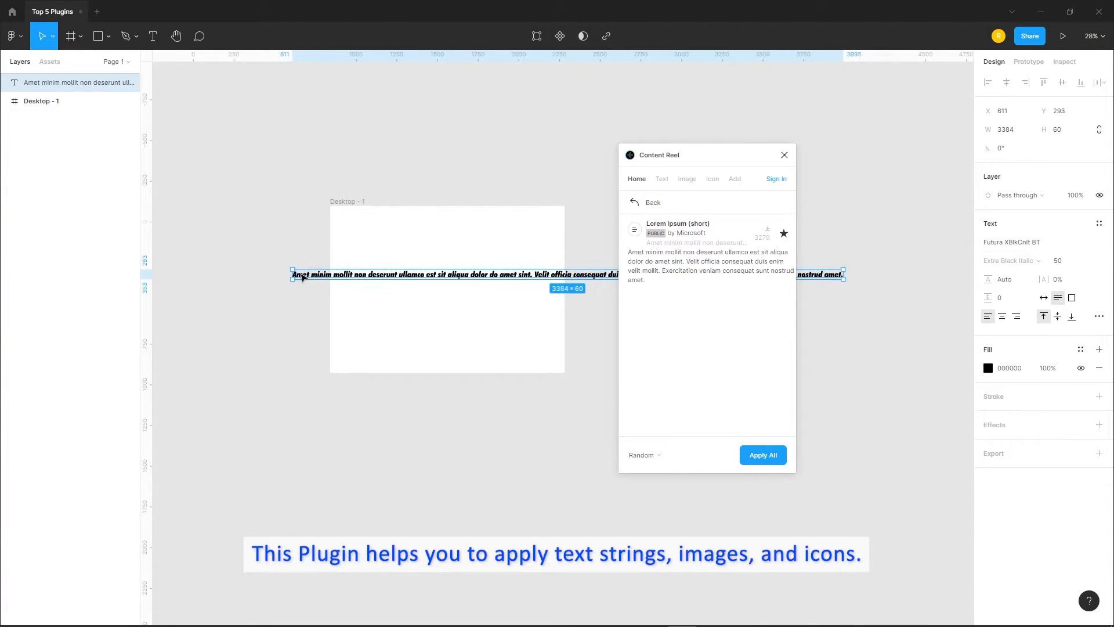
scroll(463, 265, "up", 3)
left_click(1044, 297)
scroll(435, 306, "down", 2)
left_click_drag(901, 288, 422, 309)
left_click_drag(316, 323, 408, 314)
scroll(408, 314, "up", 4)
left_click(634, 203)
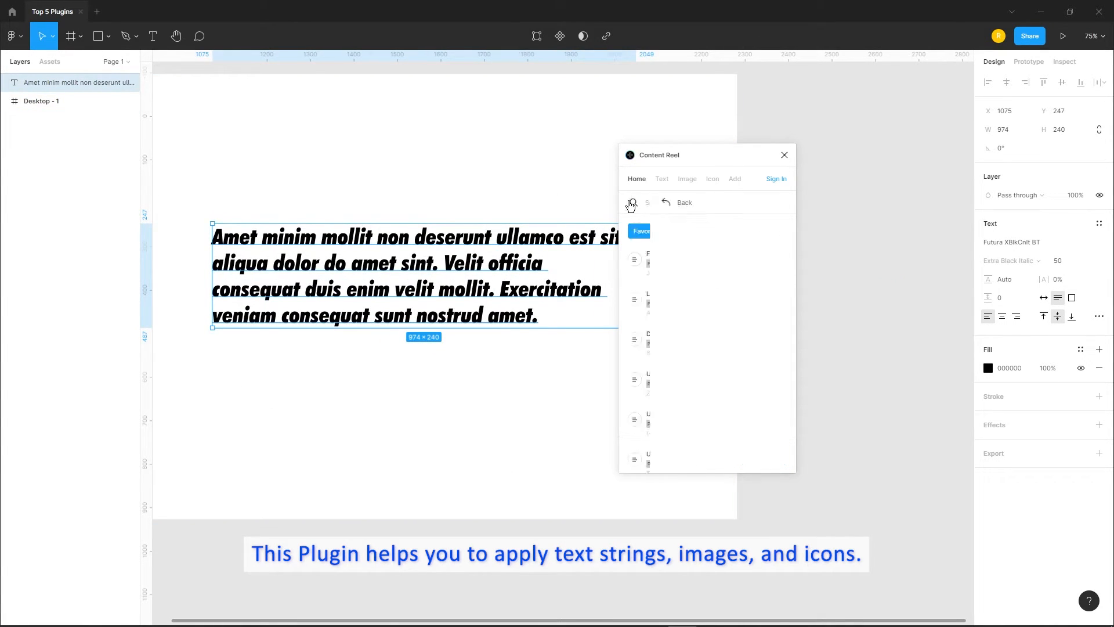
Fill the text layer with a random full name at auto width, and replace it with a random mm/dd/yy date
left_click(763, 259)
left_click(1043, 298)
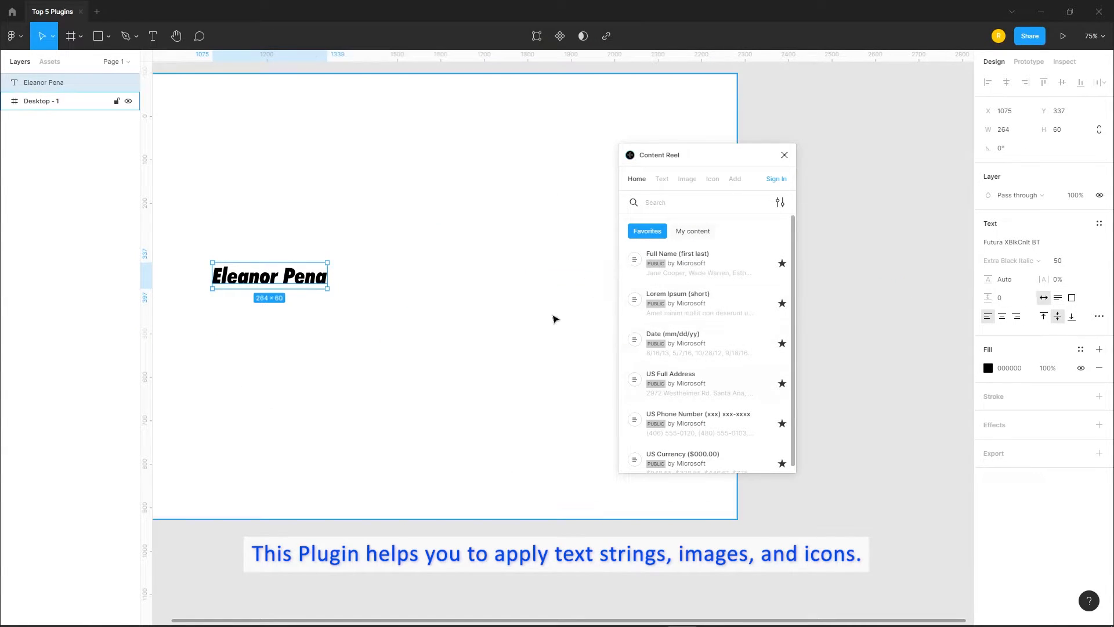
scroll(539, 329, "left", 3)
left_click(723, 344)
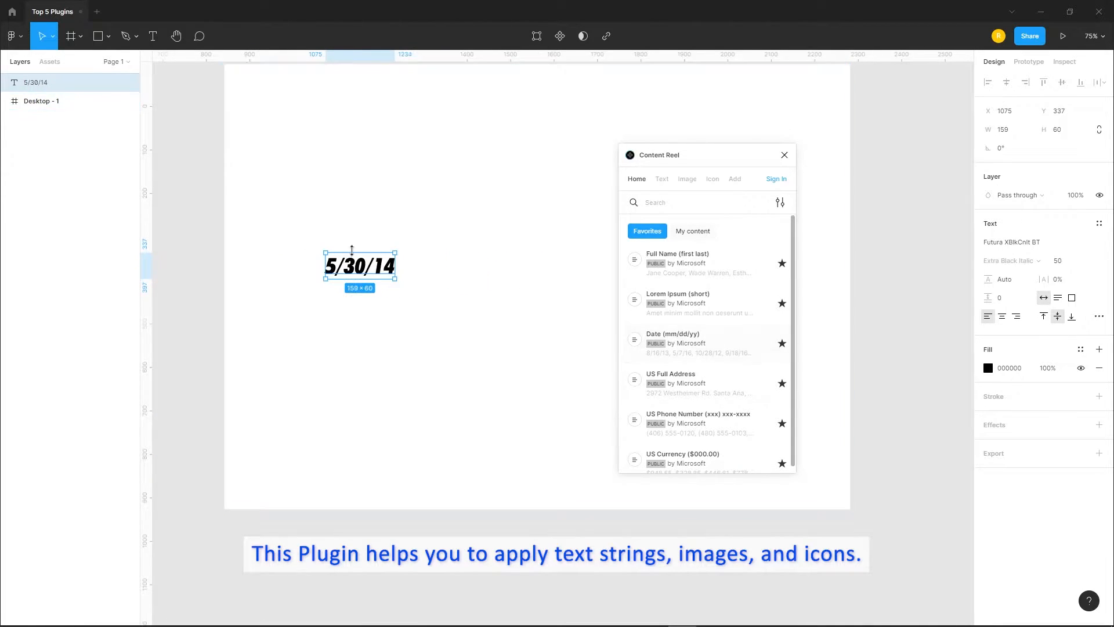
Fill the text layer with a random US full address and try several individual addresses from that set
left_click(723, 382)
scroll(667, 399, "down", 1)
left_click(779, 372)
left_click(770, 346)
left_click(755, 369)
left_click(705, 293)
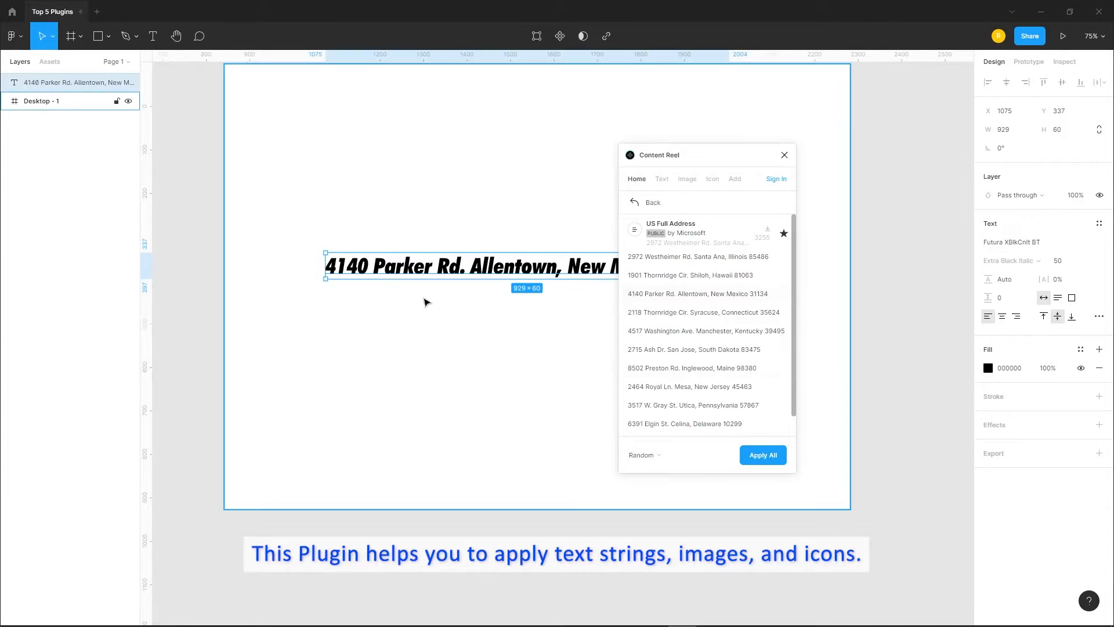
left_click(708, 350)
left_click(697, 423)
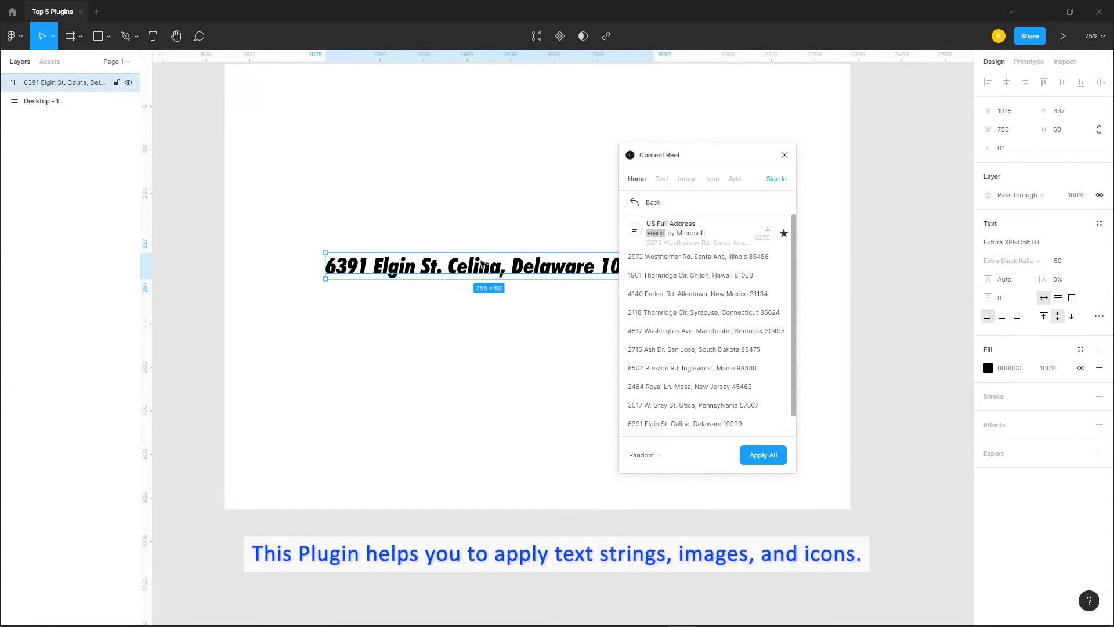
Move the text layer near the frame's top edge and fill it with a random US phone number, finally a US currency amount
left_click_drag(483, 265, 449, 105)
left_click(634, 202)
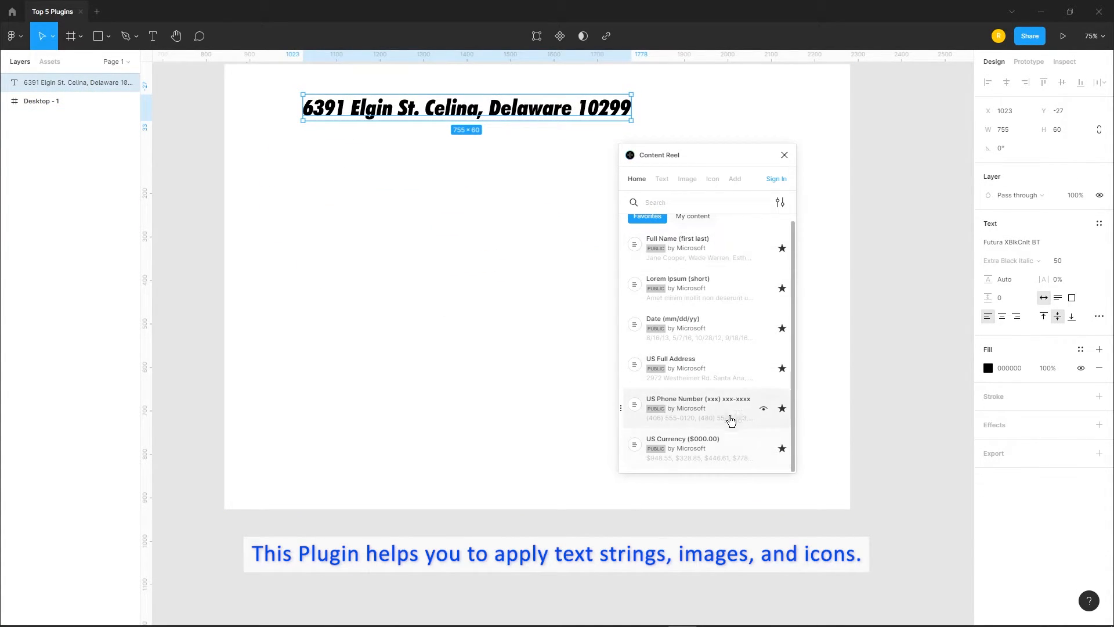
left_click(728, 421)
left_click(702, 453)
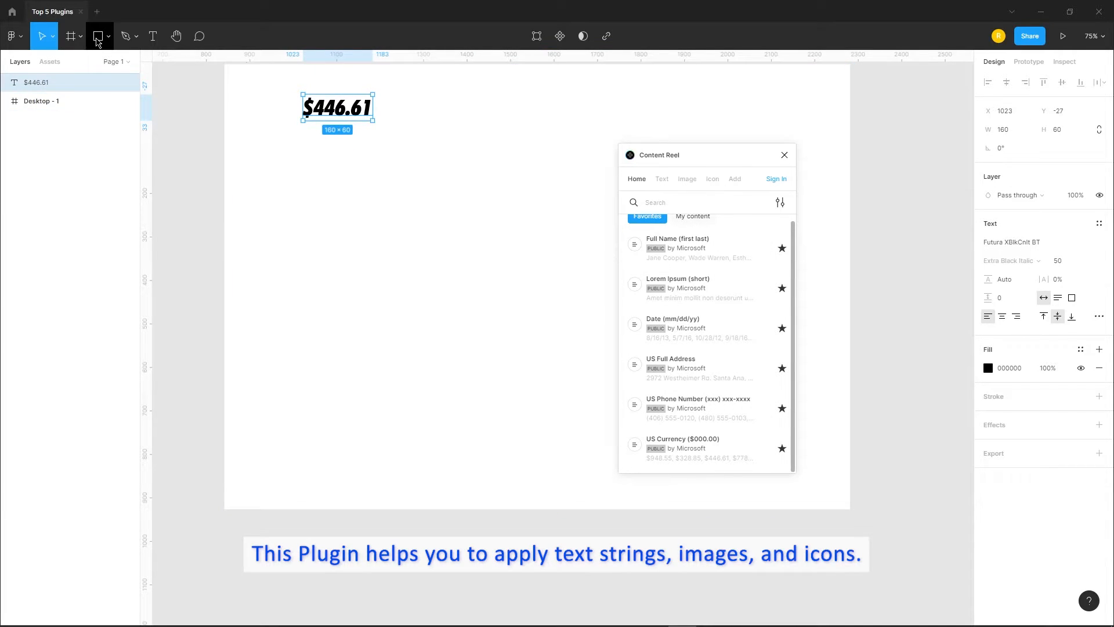
Draw a square about 149 × 149 below the currency text and fill it with a random image from Avatars (female)
left_click(98, 36)
left_click_drag(347, 178, 403, 249)
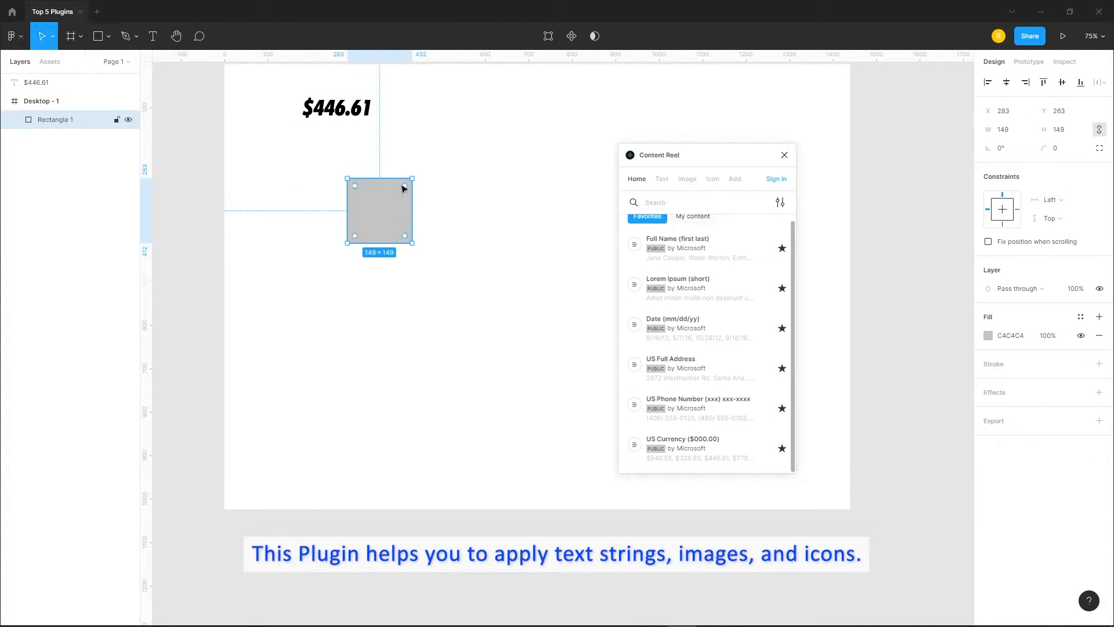
left_click(686, 179)
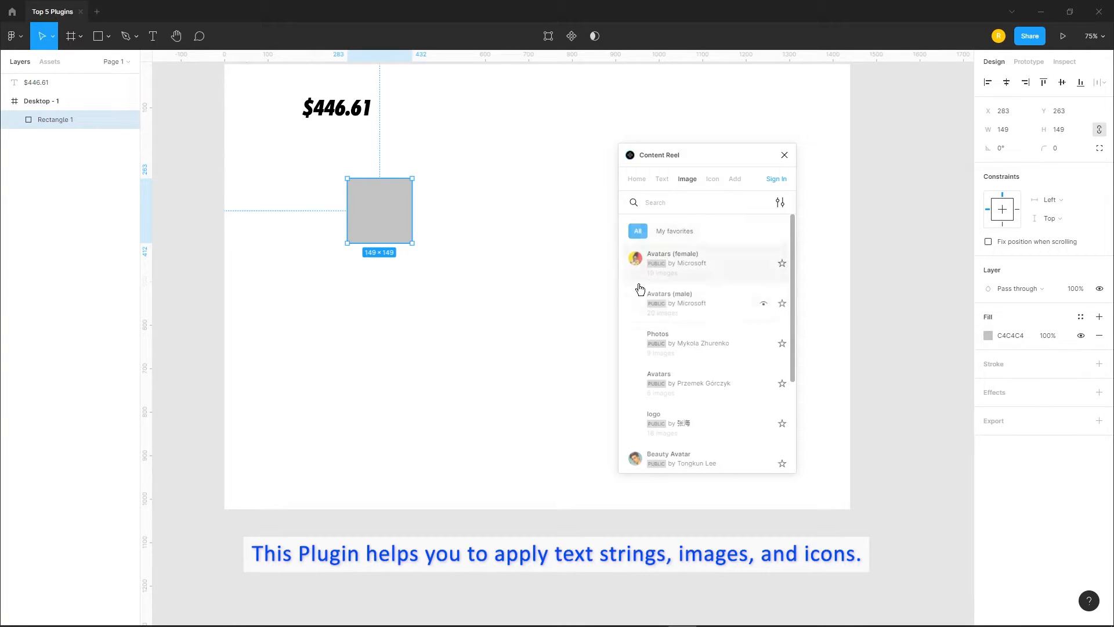
left_click(691, 259)
Try individual portraits from the Avatars (female) set on the square, ending with the red and blue lit one
left_click(763, 267)
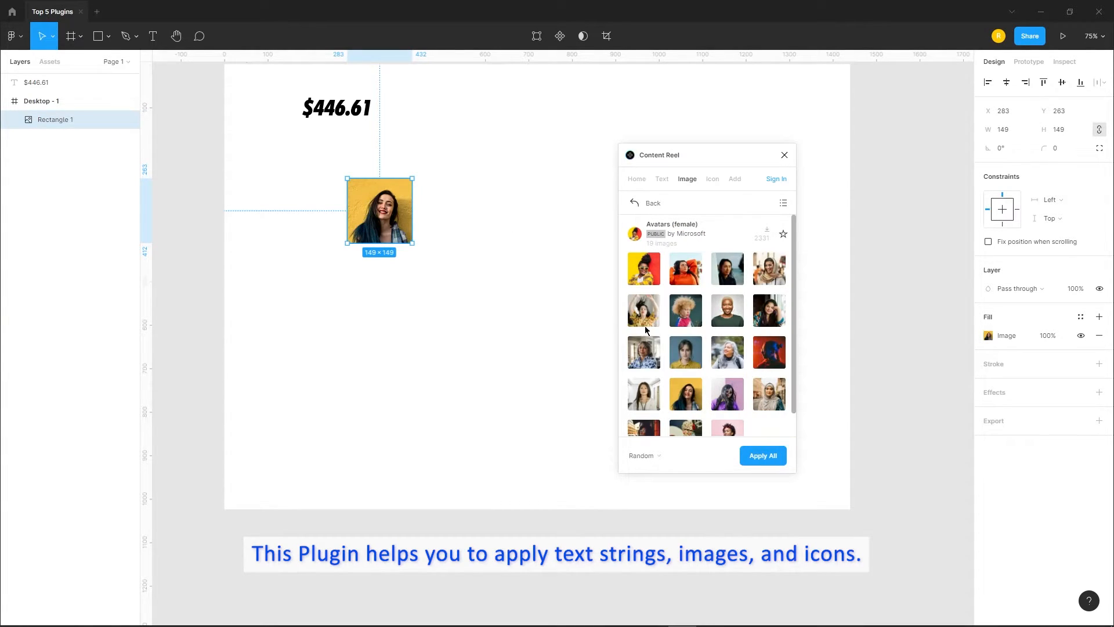
left_click(685, 356)
left_click(680, 348)
left_click(676, 342)
left_click(638, 203)
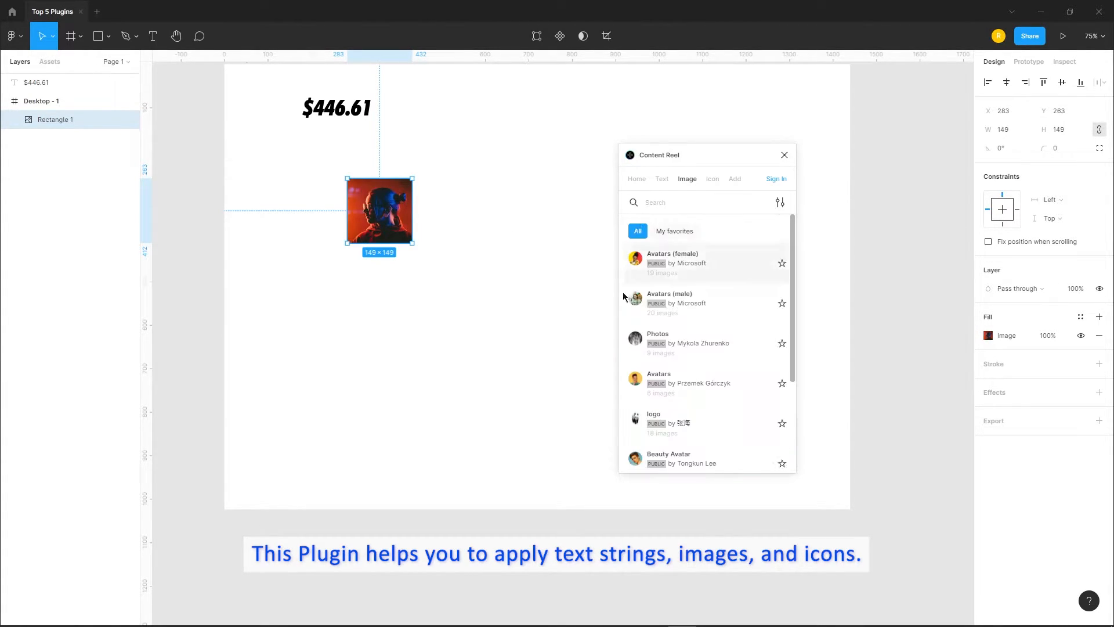
Duplicate the avatar square to its right and try portraits from Avatars (male), ending with the man eating in a grey beanie
left_click_drag(400, 227, 490, 228, "alt")
left_click(694, 305)
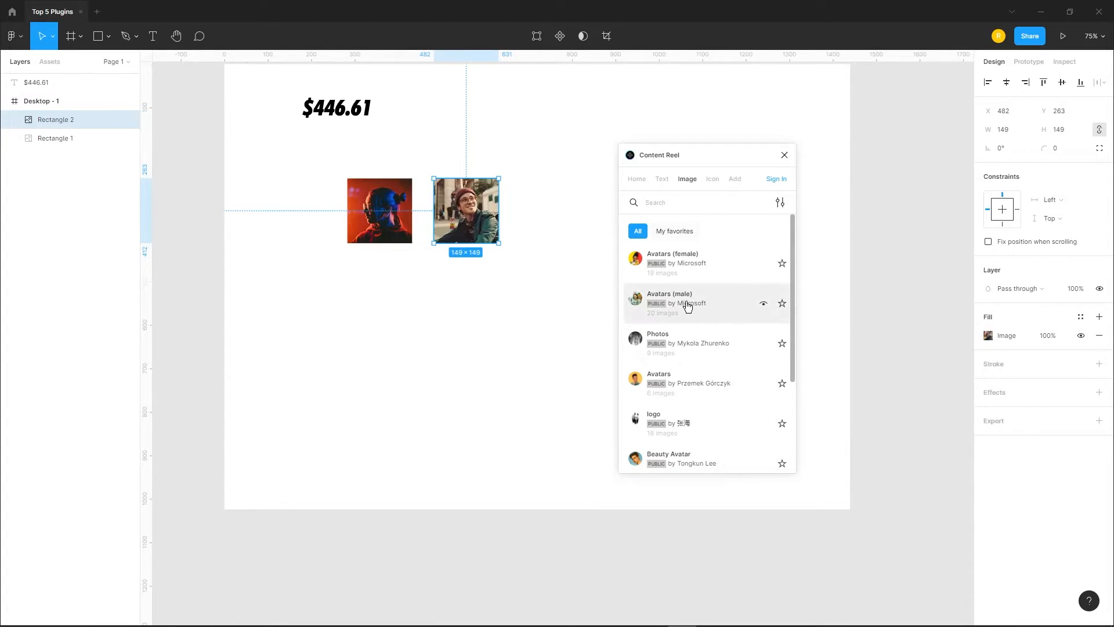
left_click(770, 305)
left_click(728, 355)
left_click(771, 363)
left_click(680, 407)
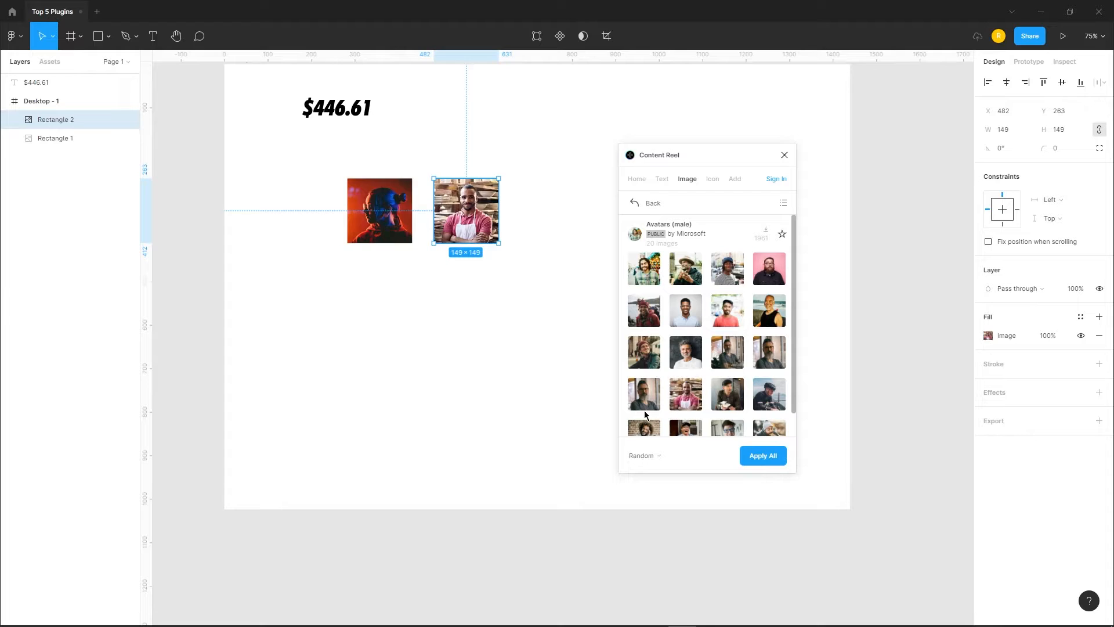
scroll(690, 401, "down", 1)
left_click(761, 412)
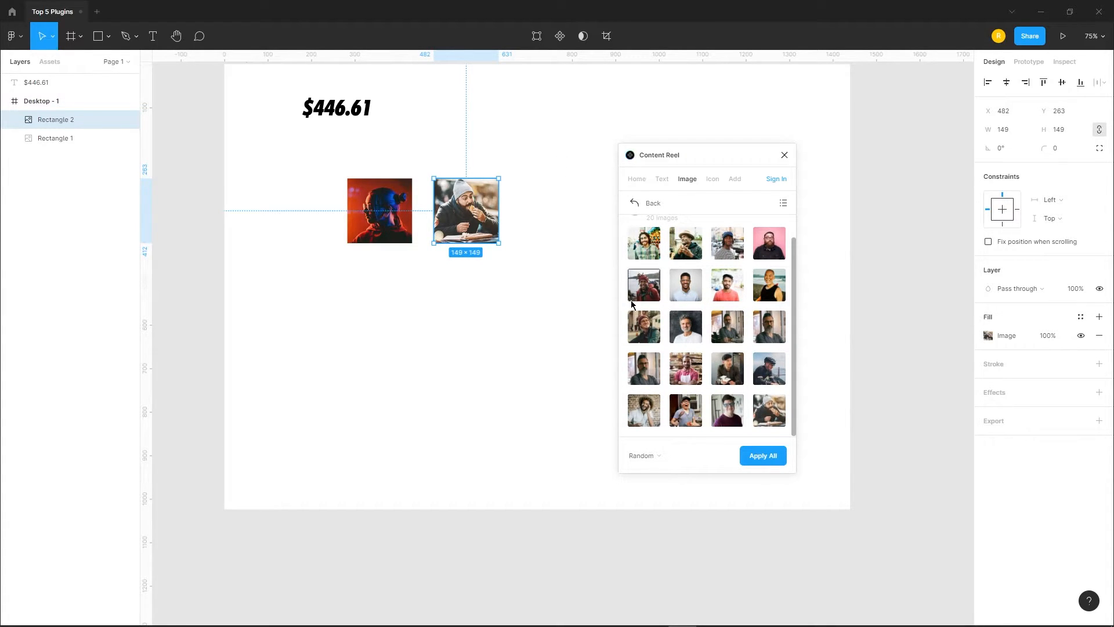
left_click(639, 203)
scroll(754, 365, "down", 1)
scroll(737, 366, "up", 1)
scroll(545, 258, "up", 2)
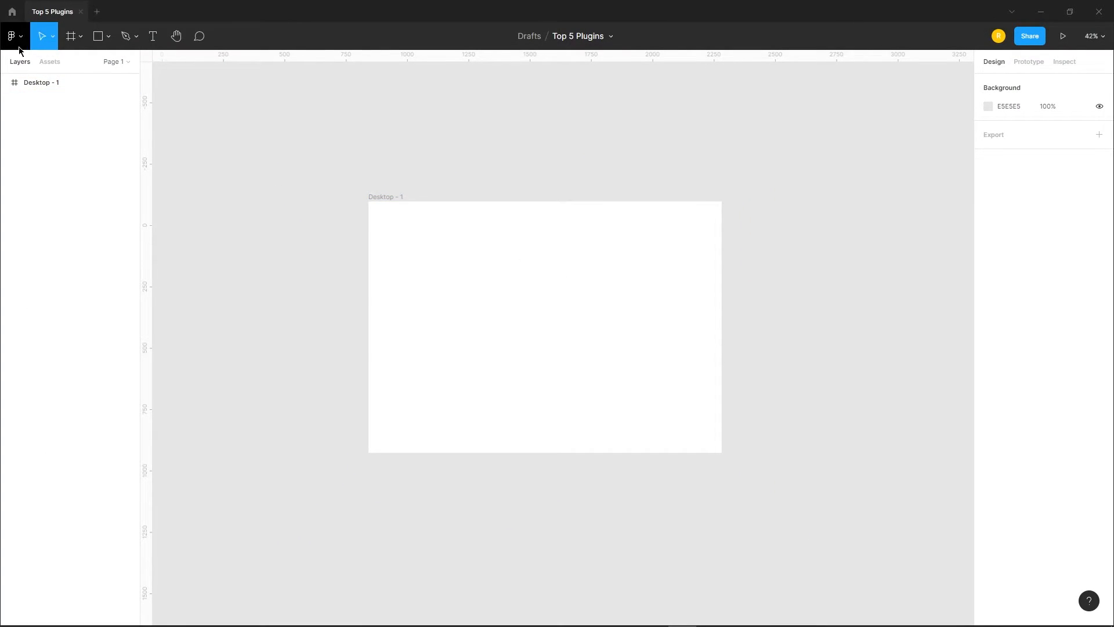
Run the Figmoji plugin on the blank desktop frame
left_click(16, 36)
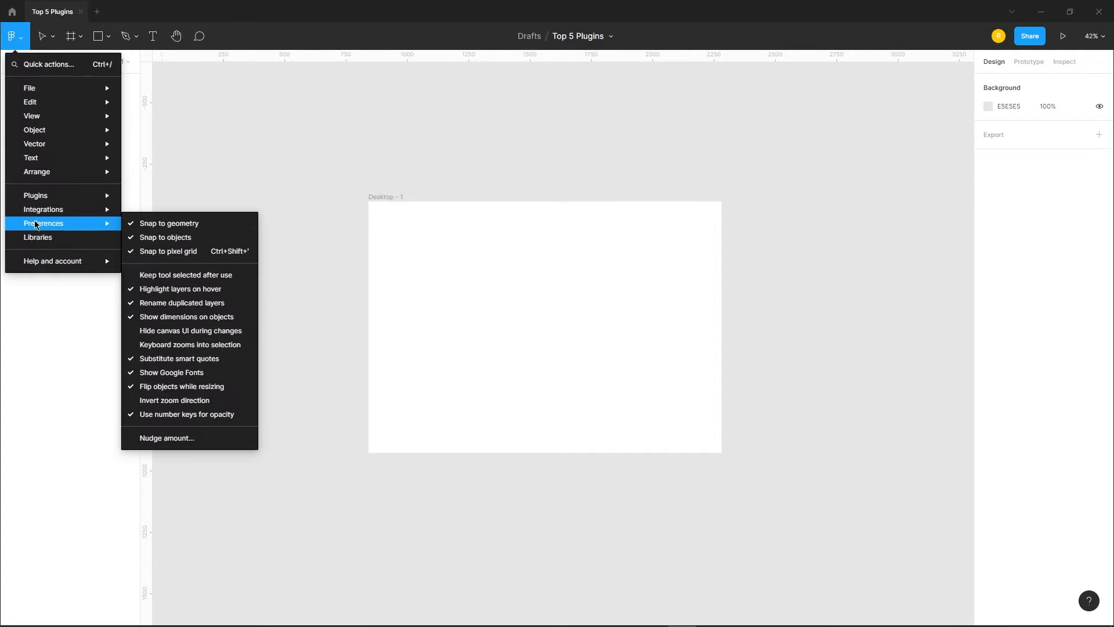
mouse_move(58, 193)
left_click(177, 320)
Add the laughing-with-tears emoji, move it to the upper left area of the frame and enlarge it to about 362 × 362
scroll(610, 362, "up", 3)
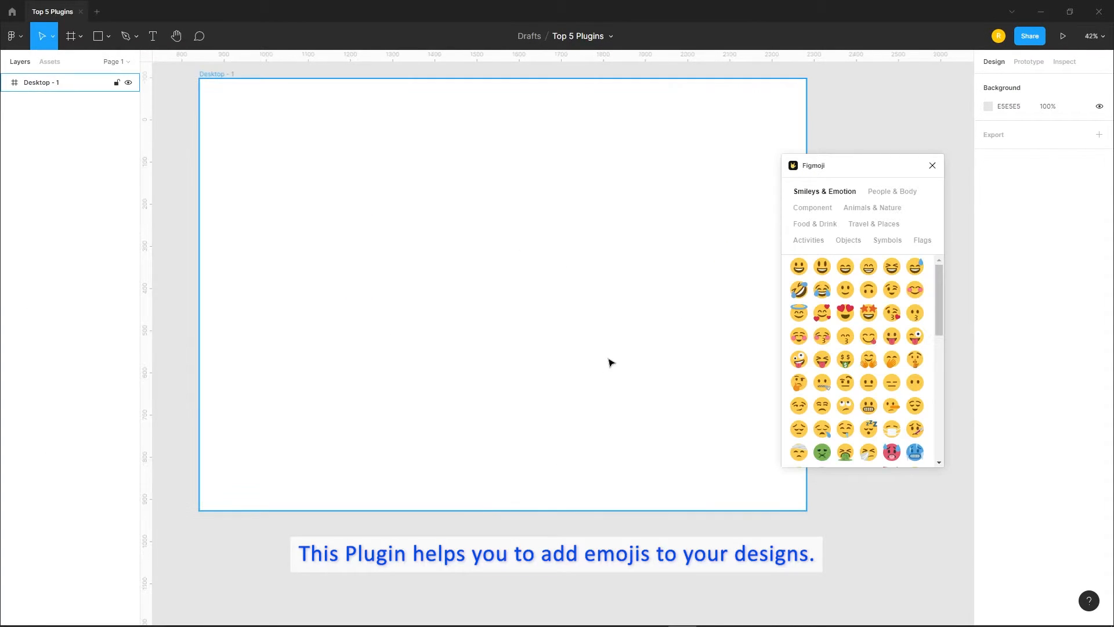
scroll(497, 150, "up", 1)
mouse_move(528, 286)
left_mouse_down()
mouse_move(555, 286)
mouse_move(544, 277)
left_mouse_up()
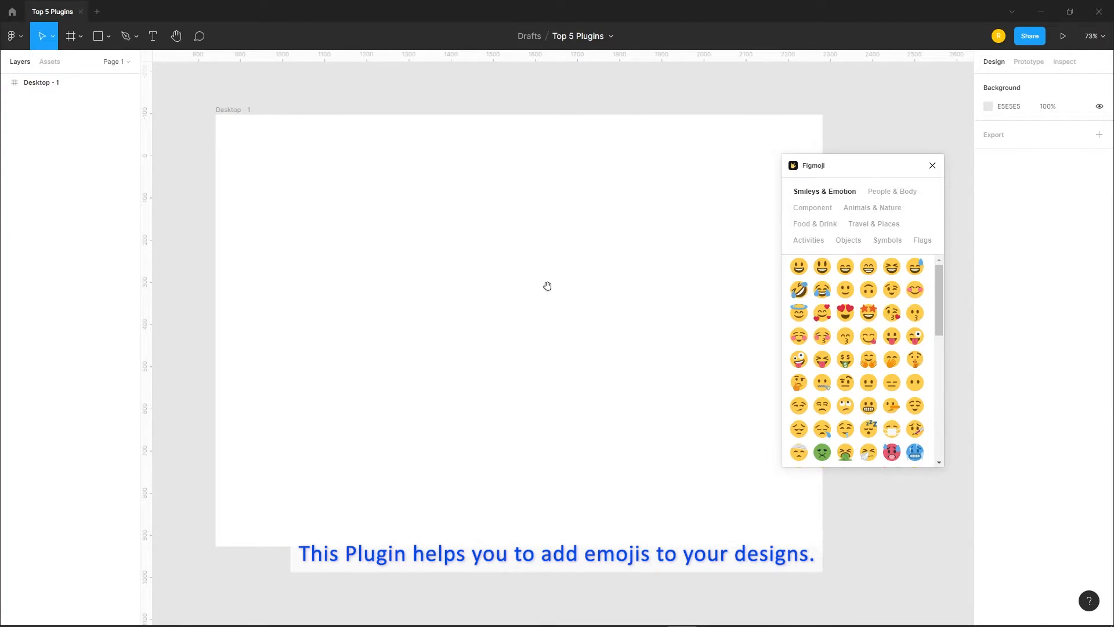
left_click(585, 287)
left_click(817, 289)
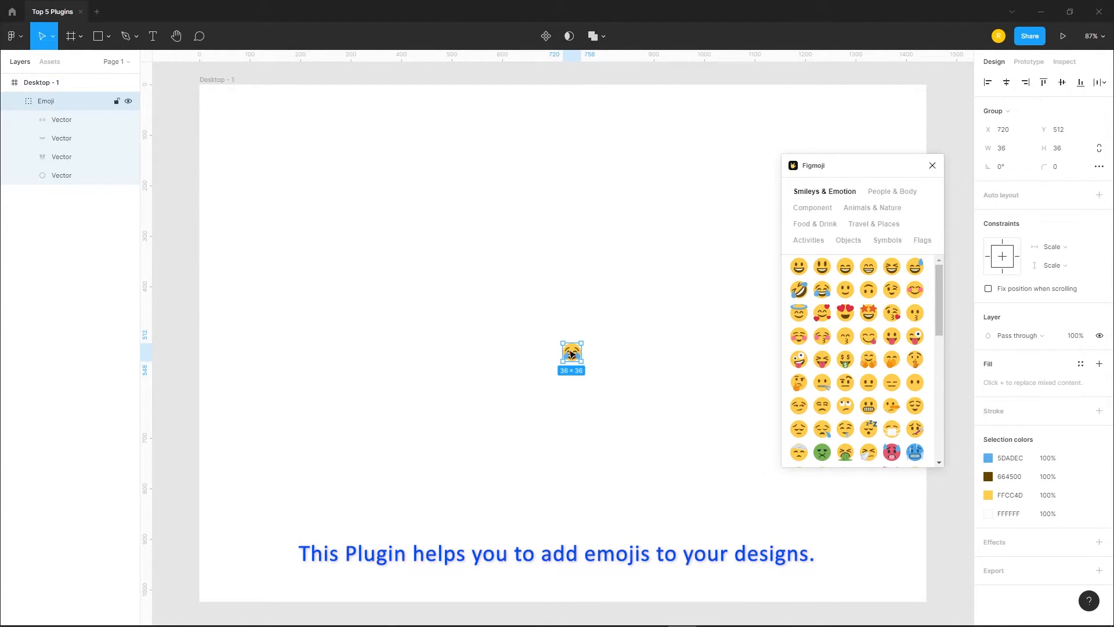
left_click_drag(581, 361, 430, 245)
Add the red collision emoji, place it to the right of the laughing face and enlarge it to about 180 × 181
scroll(876, 348, "down", 10)
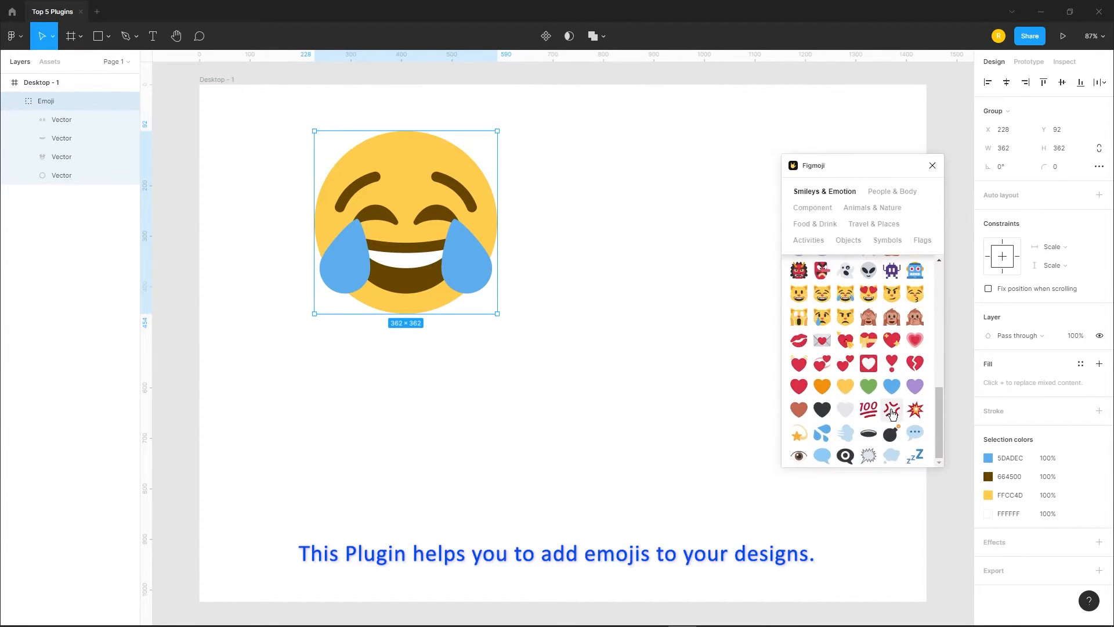
left_click(917, 410)
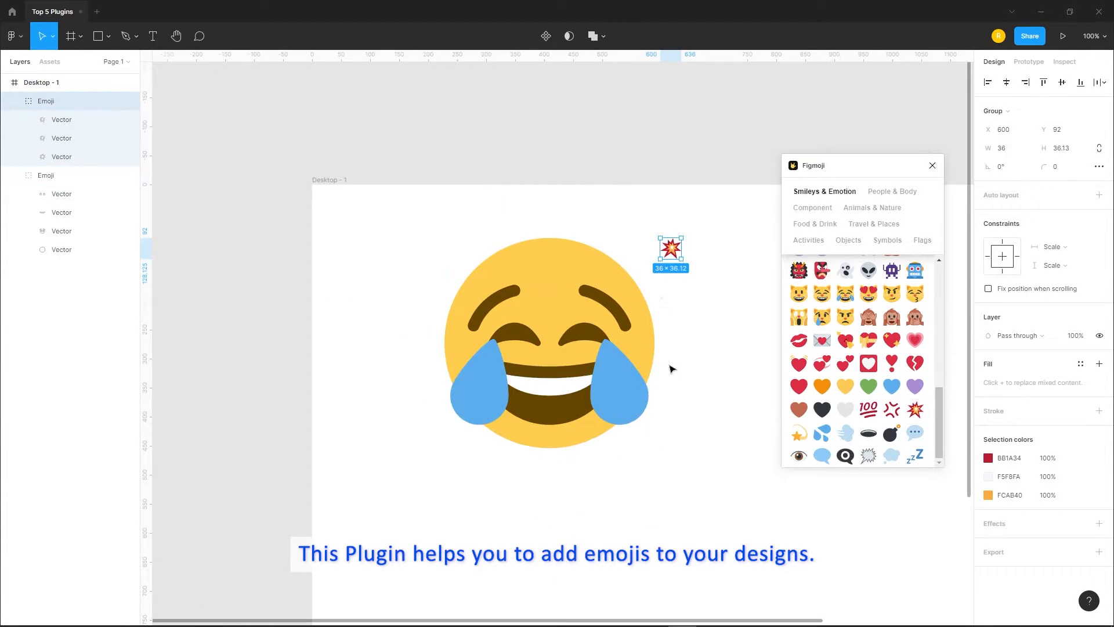
scroll(347, 257, "down", 3)
scroll(598, 270, "up", 3)
left_click_drag(482, 234, 524, 277)
left_click_drag(490, 239, 605, 343)
From Food & Drink, add the popcorn emoji at about 140 × 146 right of the collision, and a watermelon slice beside it
left_click(816, 225)
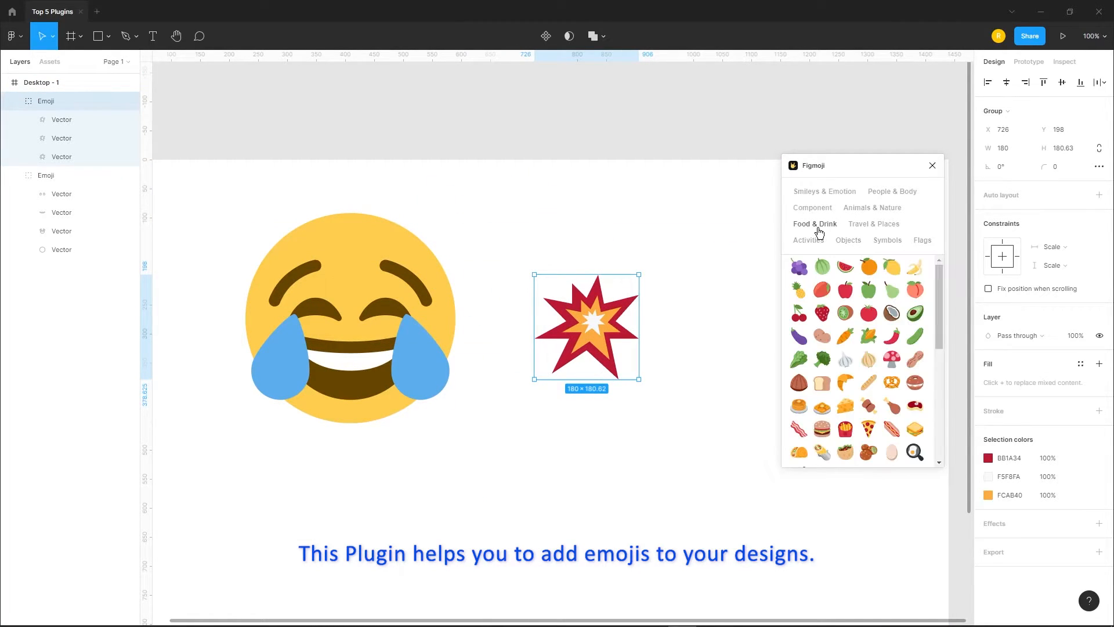
scroll(858, 427, "down", 3)
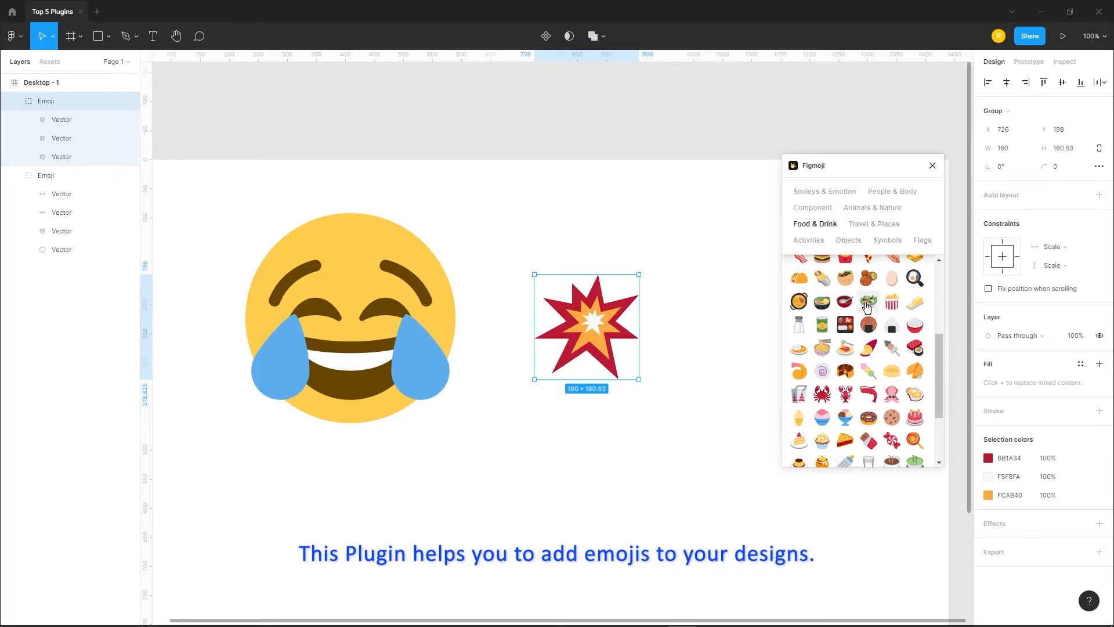
left_click(897, 309)
left_click_drag(628, 312, 677, 300)
scroll(848, 363, "up", 3)
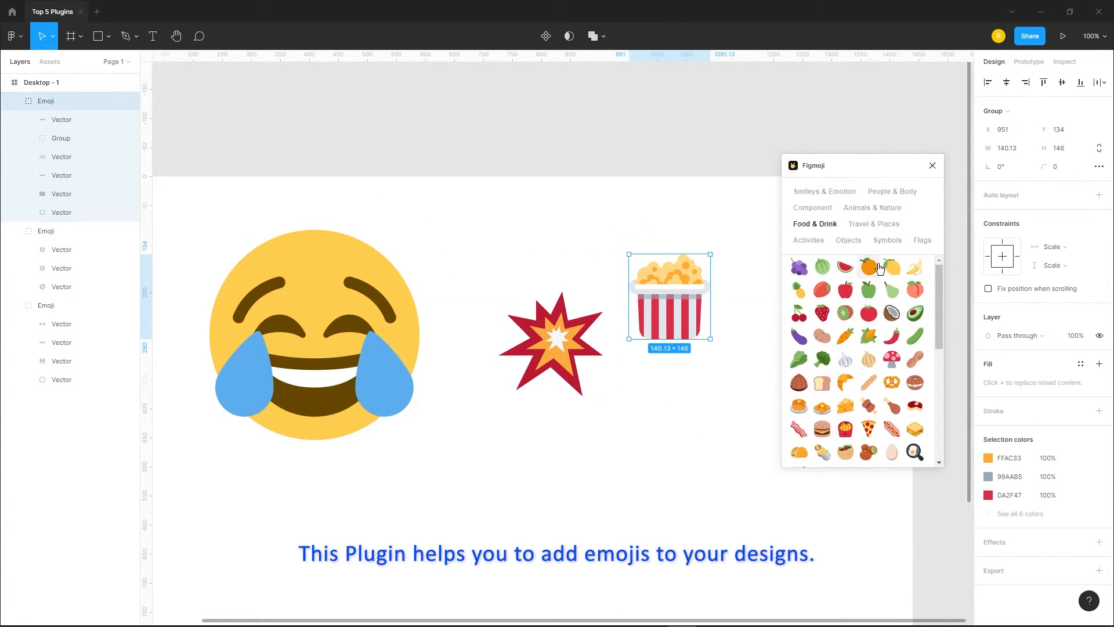
left_click(846, 266)
Add the lion emoji from Animals & Nature below the watermelon slice and enlarge it to about 232 × 234
left_click(882, 210)
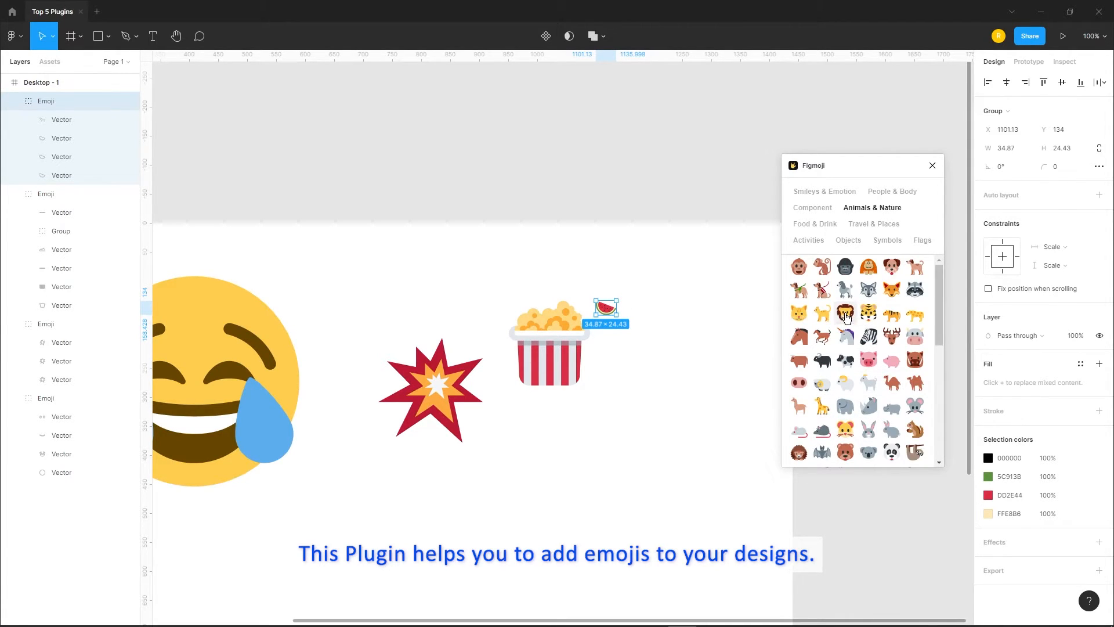
left_click(846, 315)
left_click_drag(588, 332, 652, 460)
scroll(521, 319, "down", 3)
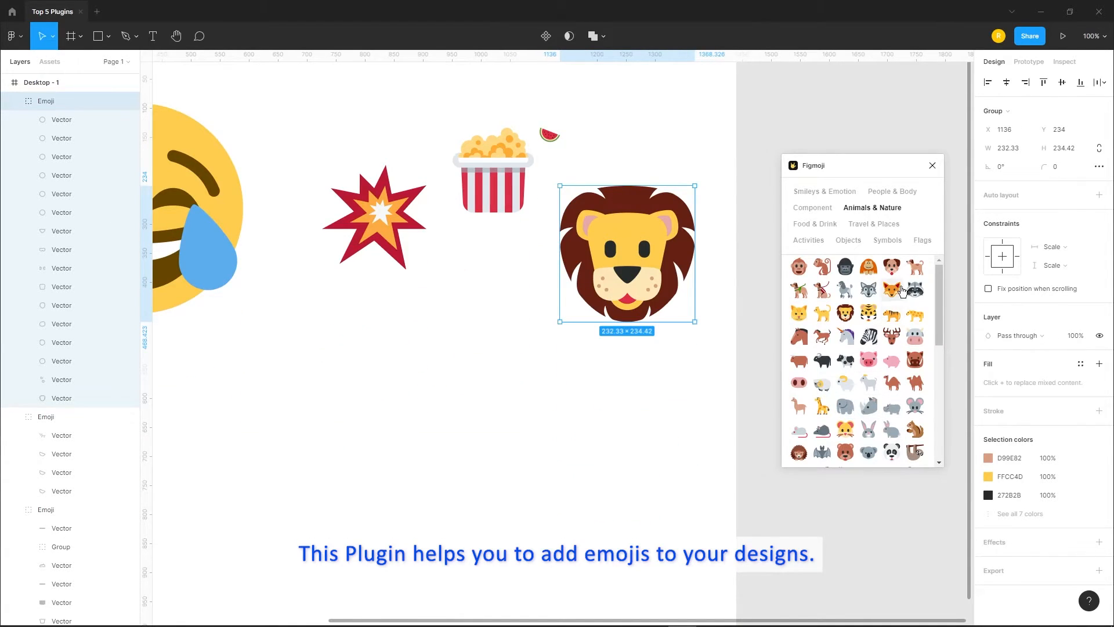
Add the heart-eyes emoji from Smileys & Emotion, place it below the popcorn at X 935, Y 376, and close Figmoji
left_click(811, 224)
left_click(865, 225)
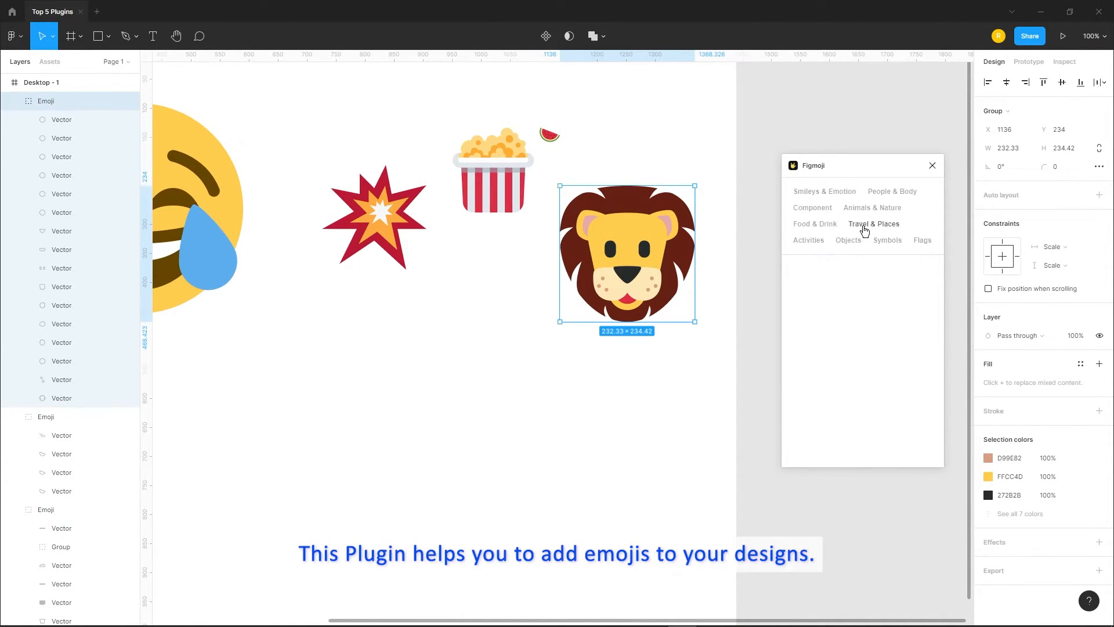
scroll(793, 432, "down", 3)
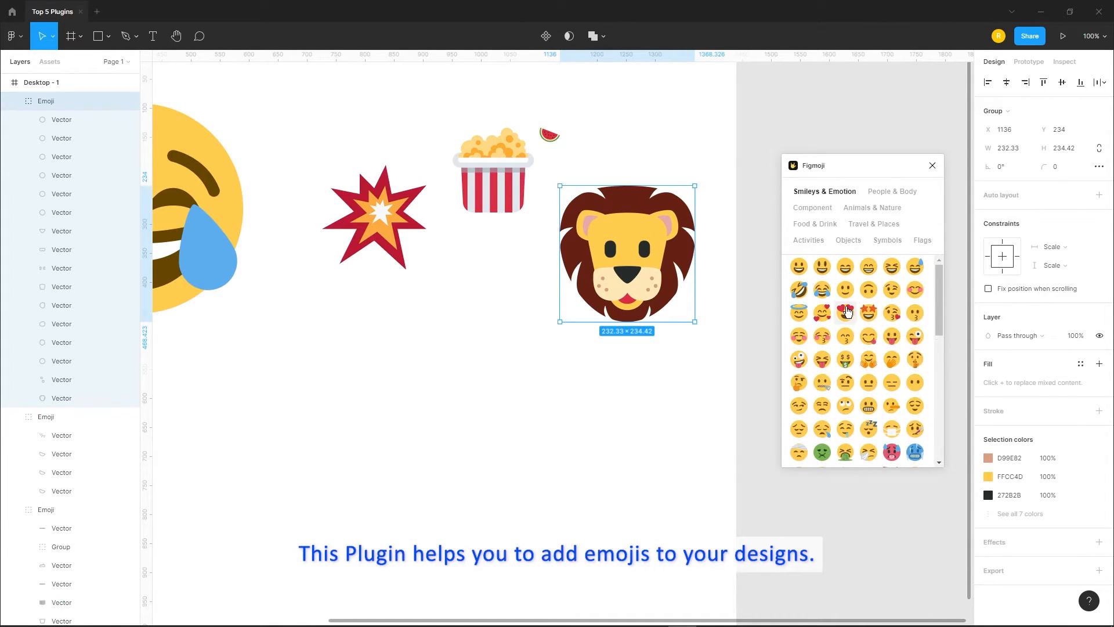
left_click(847, 312)
left_click_drag(638, 295, 457, 449)
left_click(932, 165)
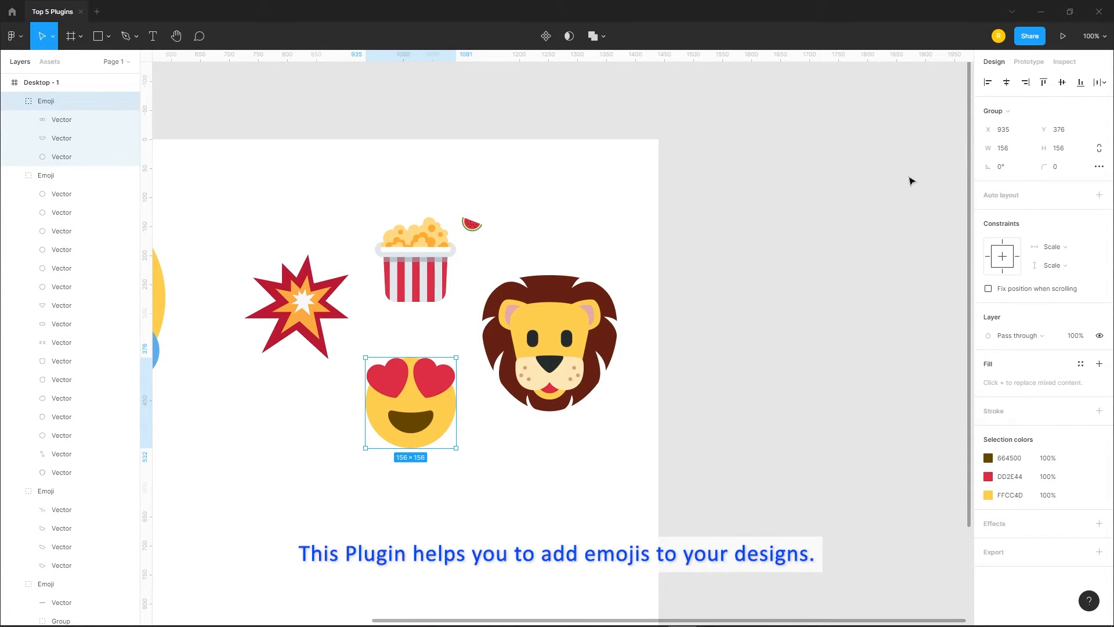
Recolor the tears of the laughing face to the brighter blue 56B5FF
key("shift+1")
left_click(799, 396)
scroll(606, 318, "up", 4)
scroll(583, 320, "down", 2)
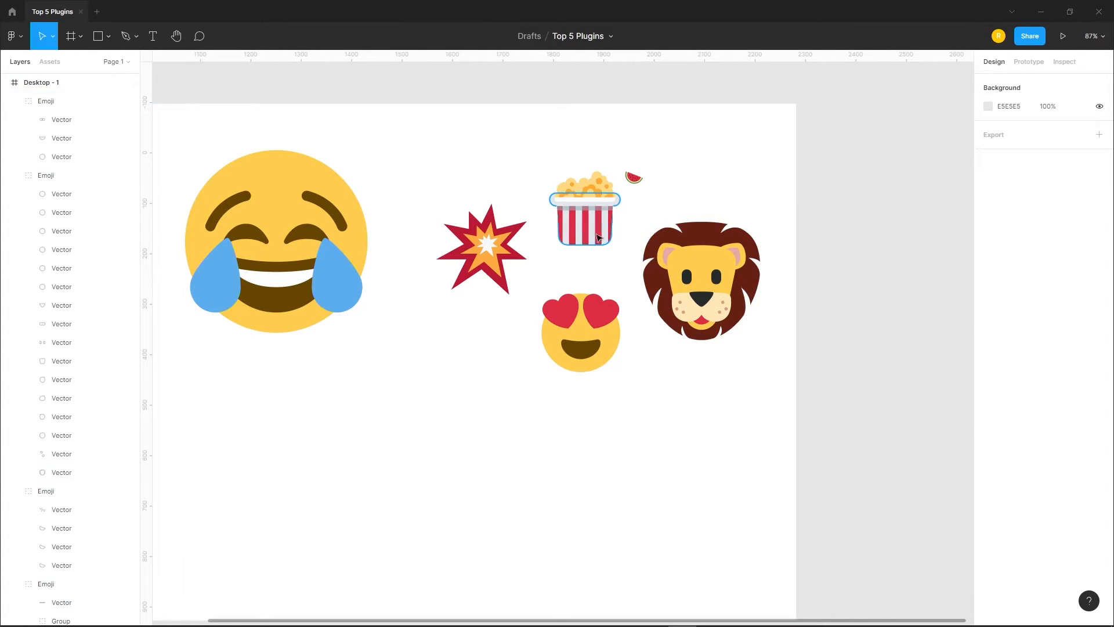
scroll(755, 186, "down", 3)
scroll(679, 348, "down", 3)
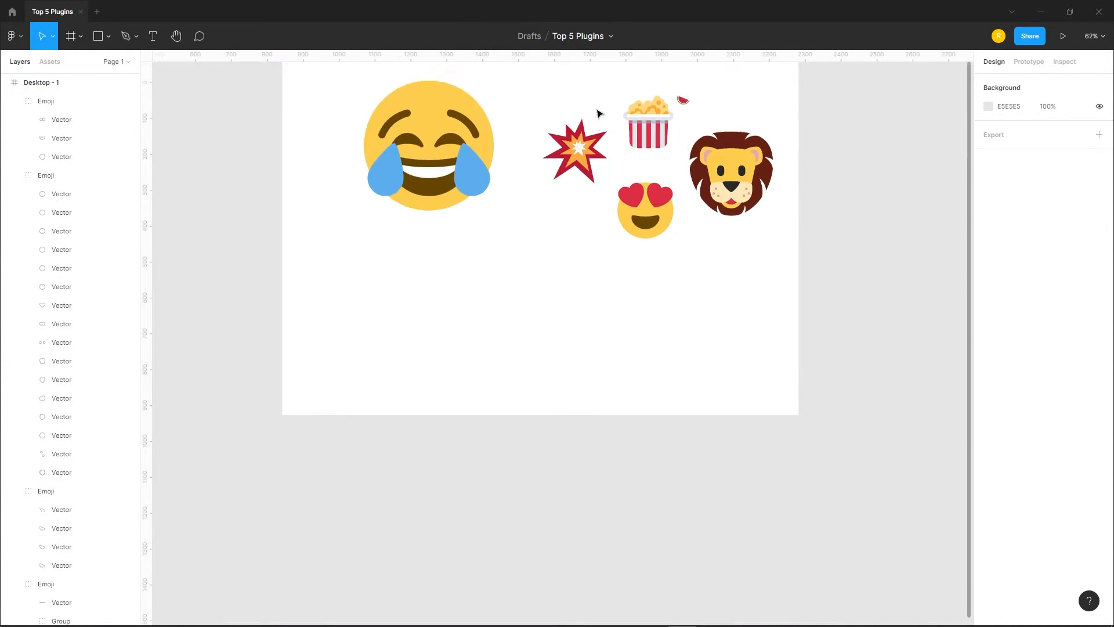
scroll(498, 255, "up", 2)
left_click(484, 282, "ctrl")
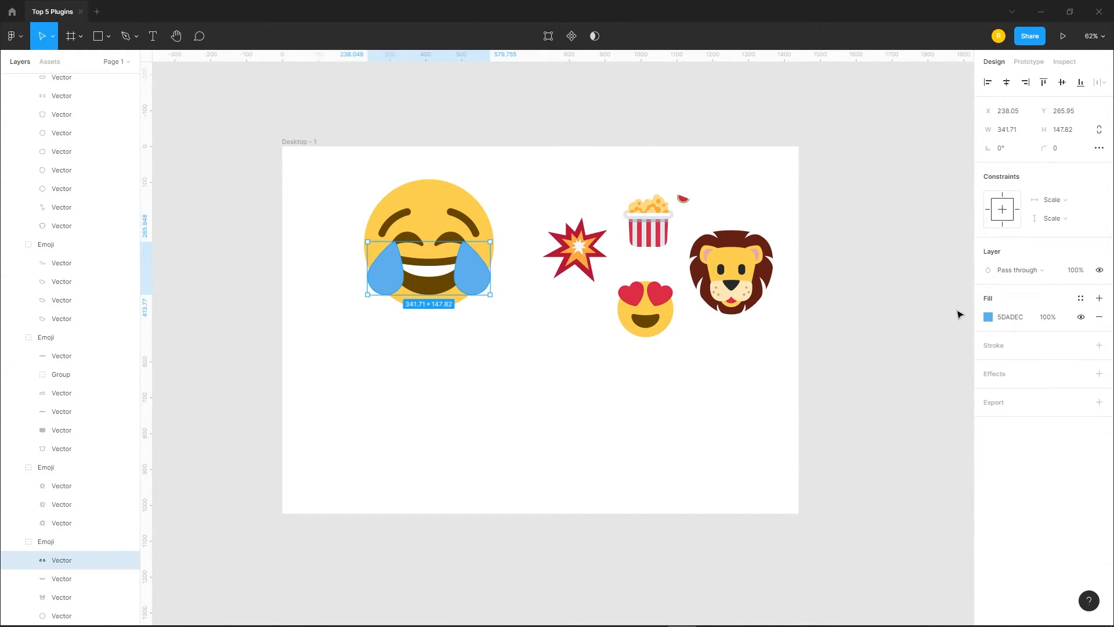
left_click(988, 316)
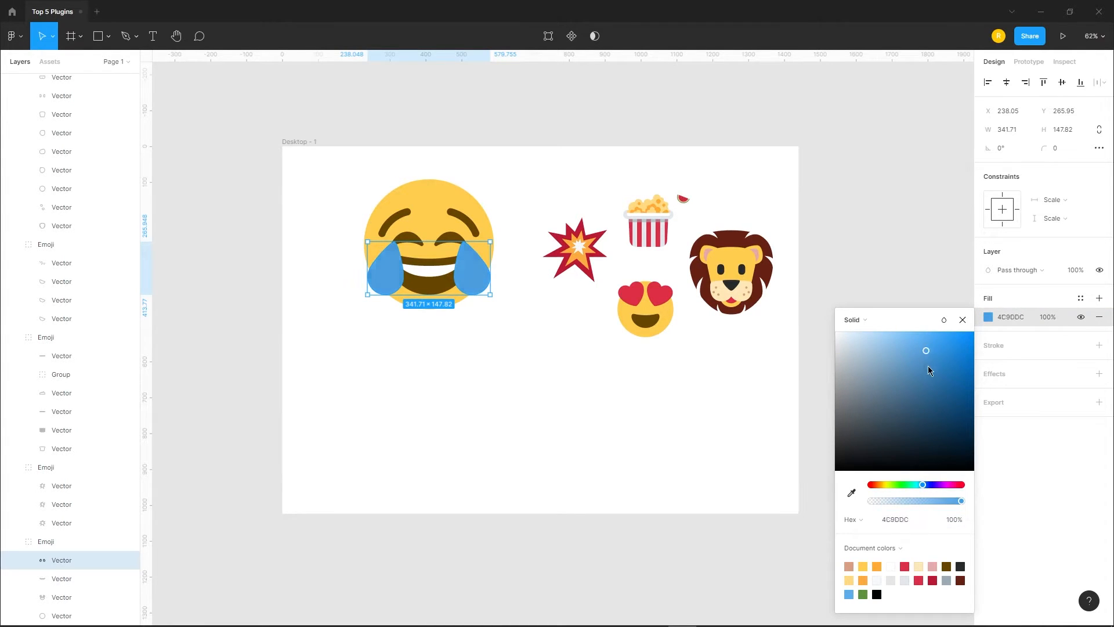
left_click_drag(809, 304, 924, 287)
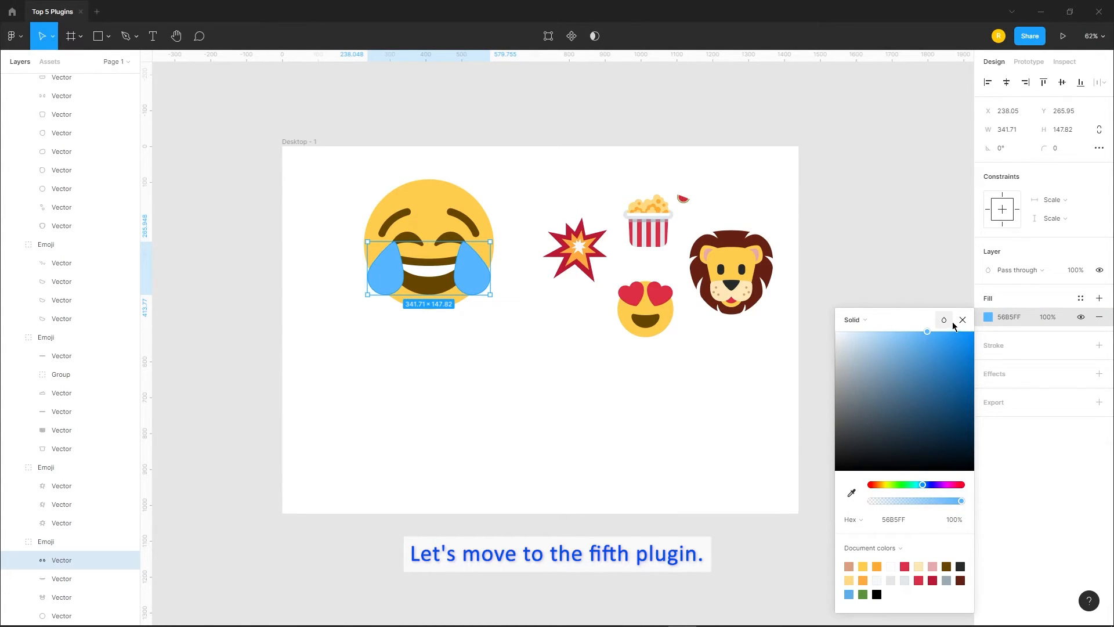
left_click(963, 319)
left_click(682, 341)
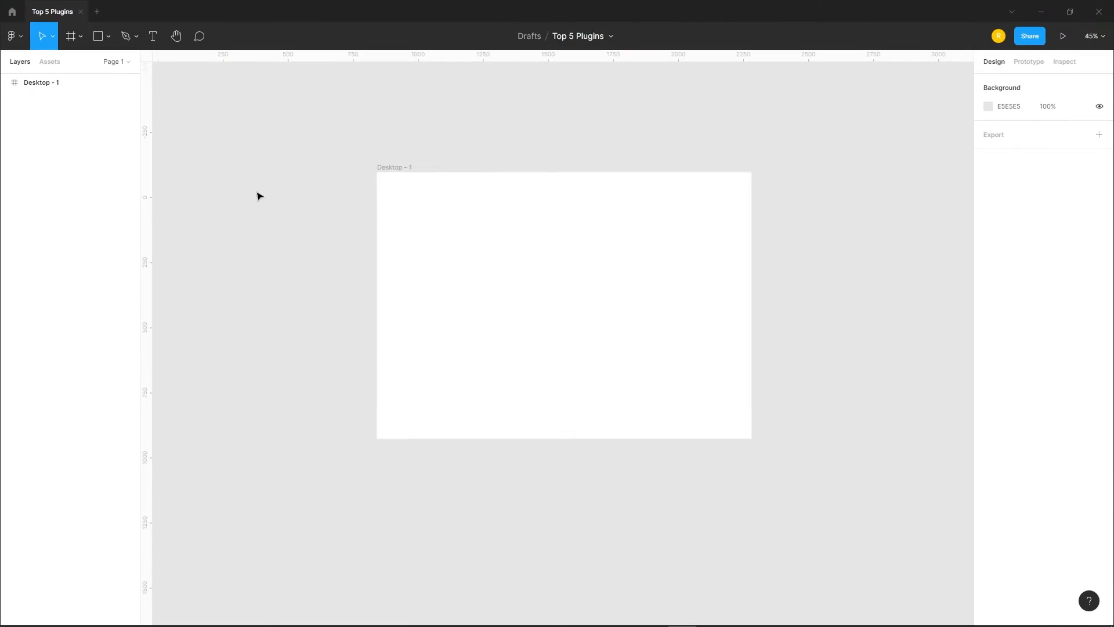
Launch the Unsplash plugin and draw a rectangle about 491 × 701 in the left part of the blank desktop frame
left_click(19, 42)
mouse_move(40, 198)
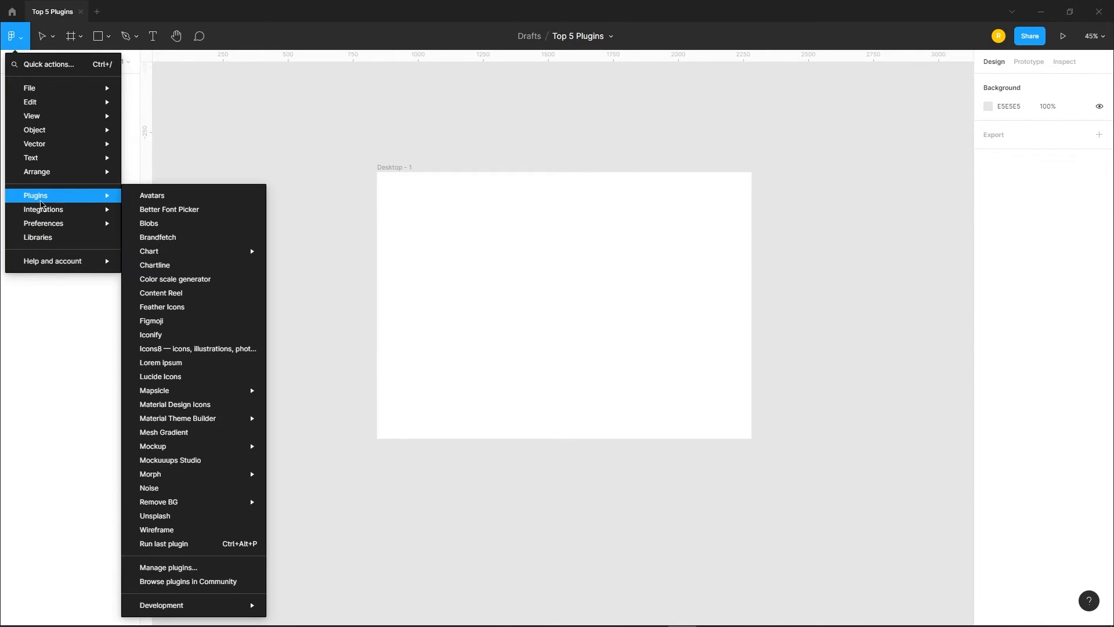
left_click(174, 515)
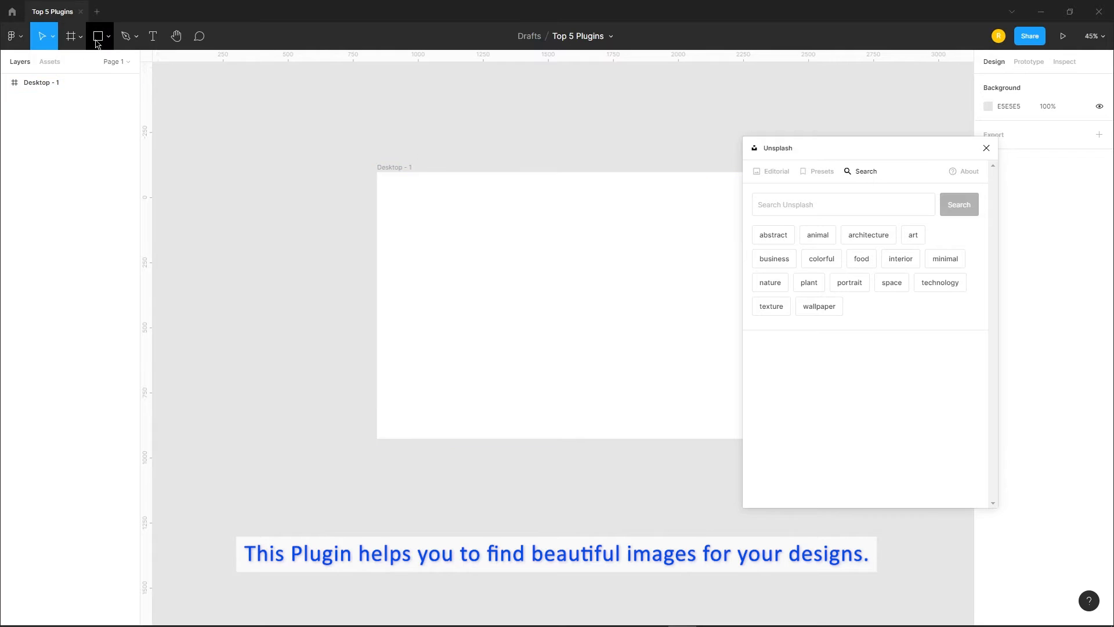
mouse_move(401, 219)
left_mouse_down()
mouse_move(522, 410)
mouse_move(529, 400)
left_mouse_up()
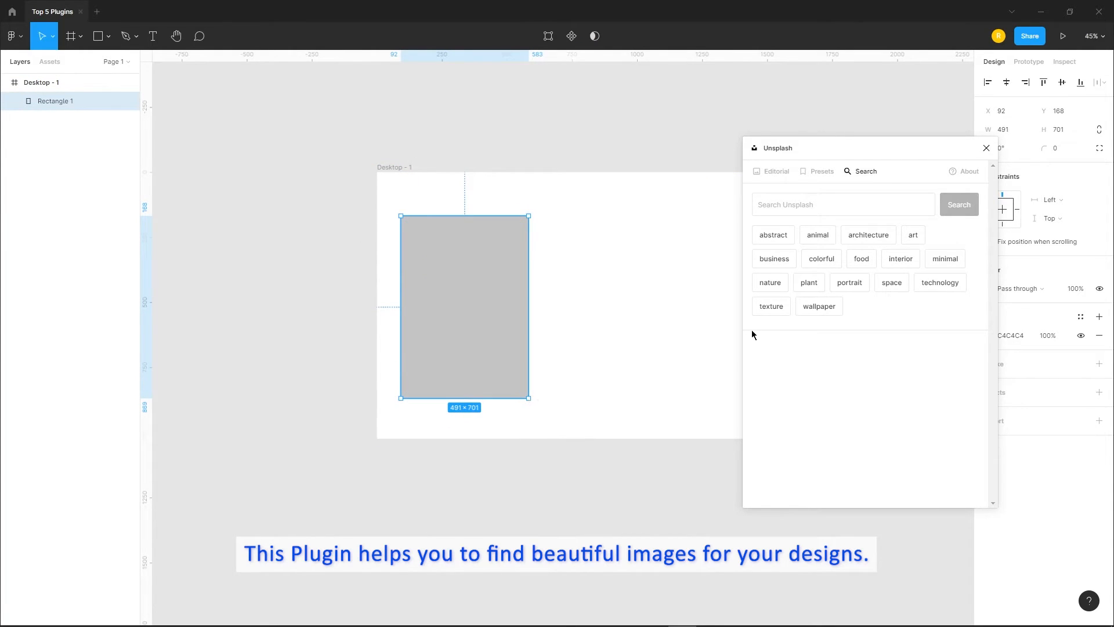
Fill the rectangle with the waterfall and bridge photo from Unsplash's nature category
left_click(779, 291)
scroll(824, 377, "down", 3)
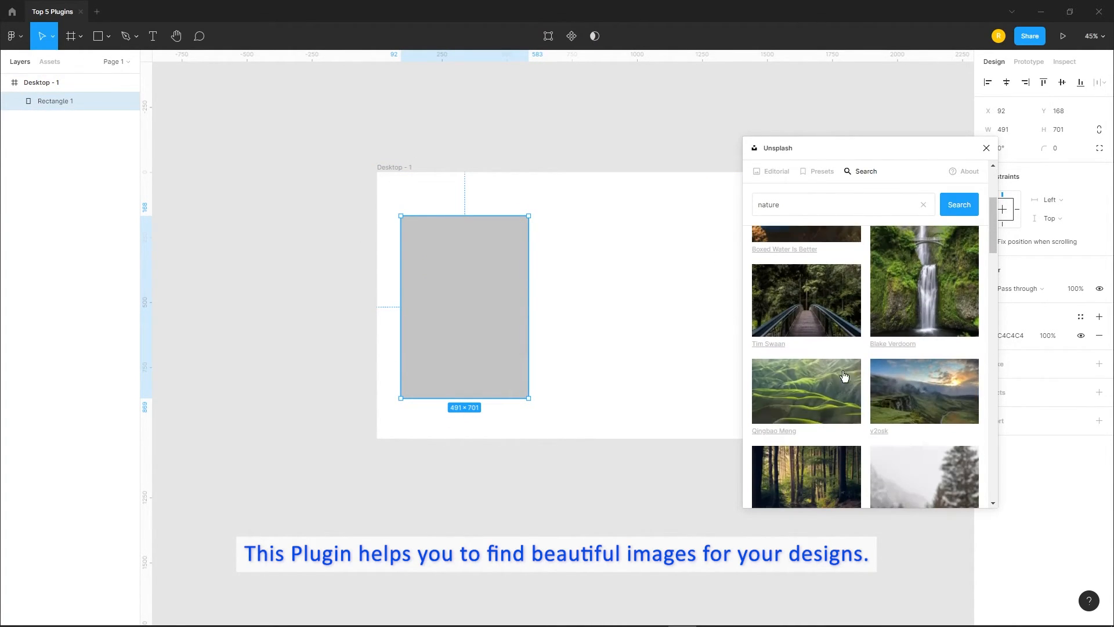
scroll(638, 347, "up", 2)
scroll(680, 239, "up", 2)
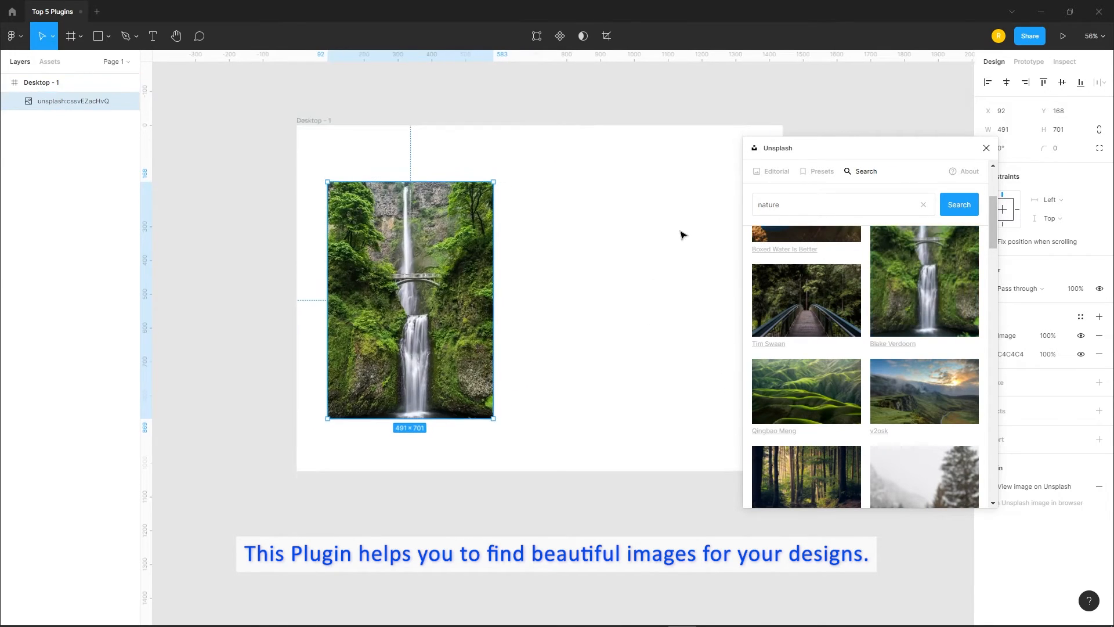
Duplicate the waterfall photo to its right and search Unsplash for food photos in Landscape orientation
scroll(302, 308, "down", 1)
left_click_drag(296, 307, 524, 312, "alt")
type("food")
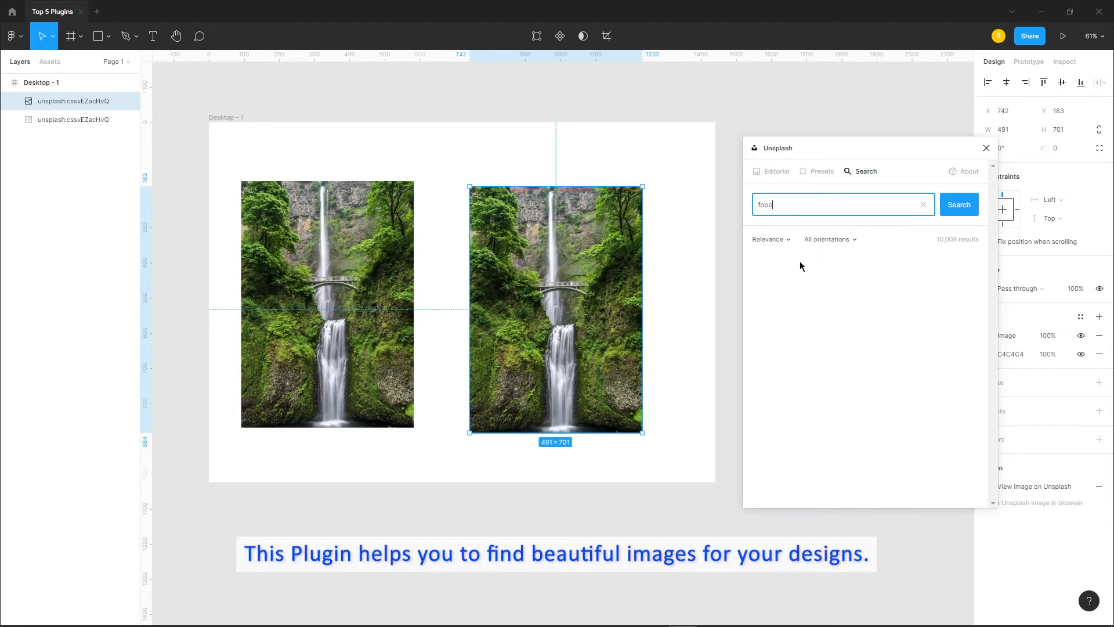
scroll(829, 374, "down", 4)
scroll(836, 325, "up", 4)
left_click(849, 243)
left_click(837, 269)
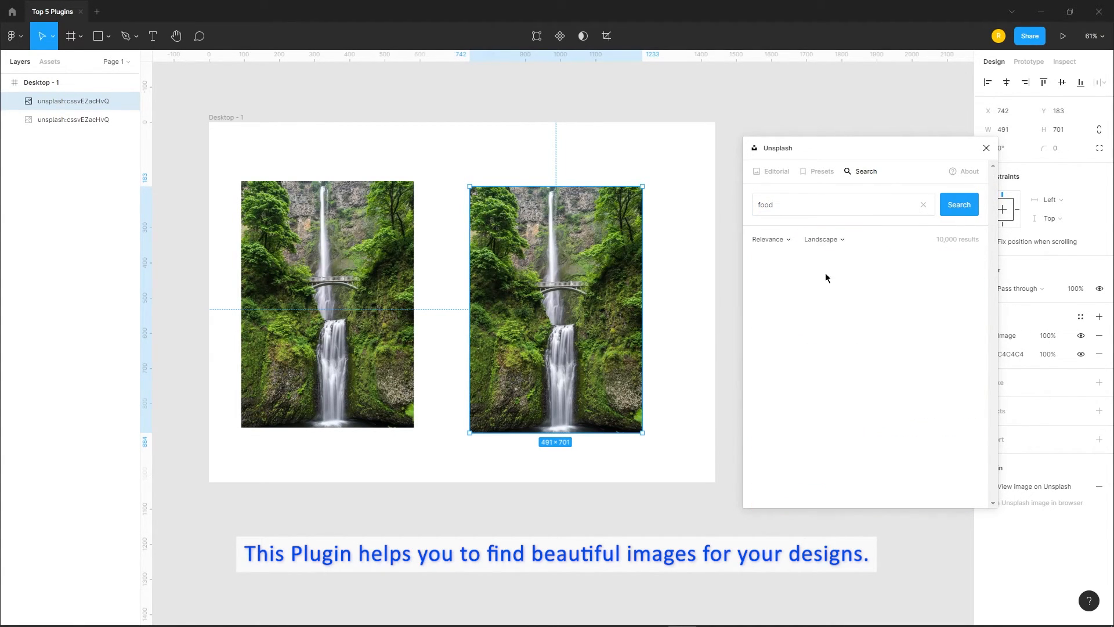
Reshape the copy to about 653 × 348, closer to the waterfall photo, and replace its image with the waffle breakfast spread
left_click_drag(592, 433, 592, 308)
left_click_drag(643, 237, 699, 238)
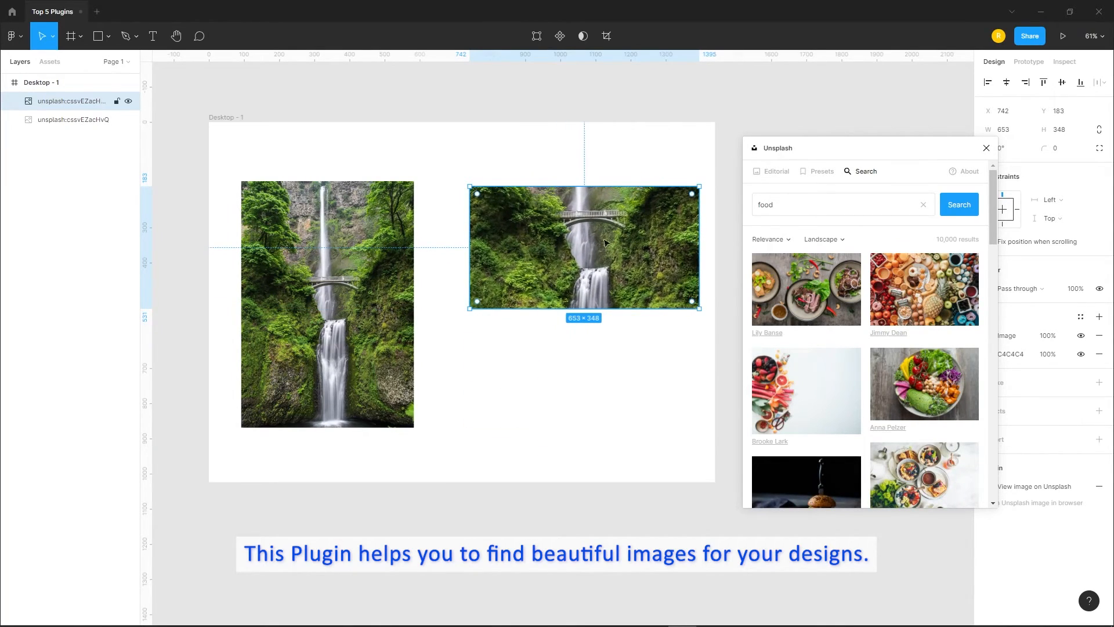
left_click_drag(581, 247, 548, 247)
scroll(899, 365, "down", 3)
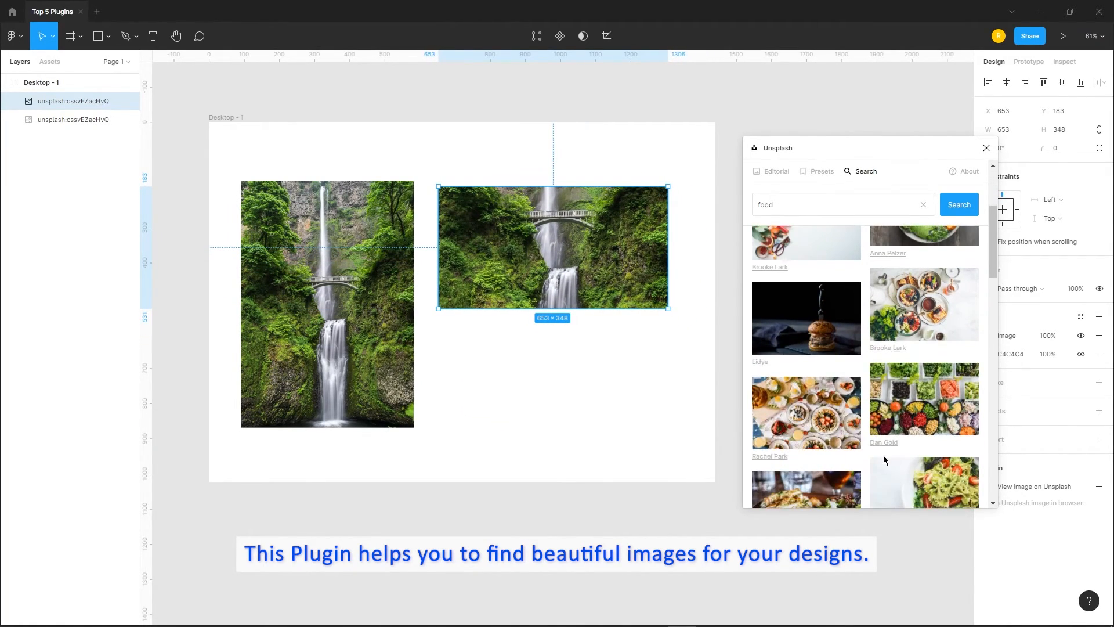
left_click(806, 412)
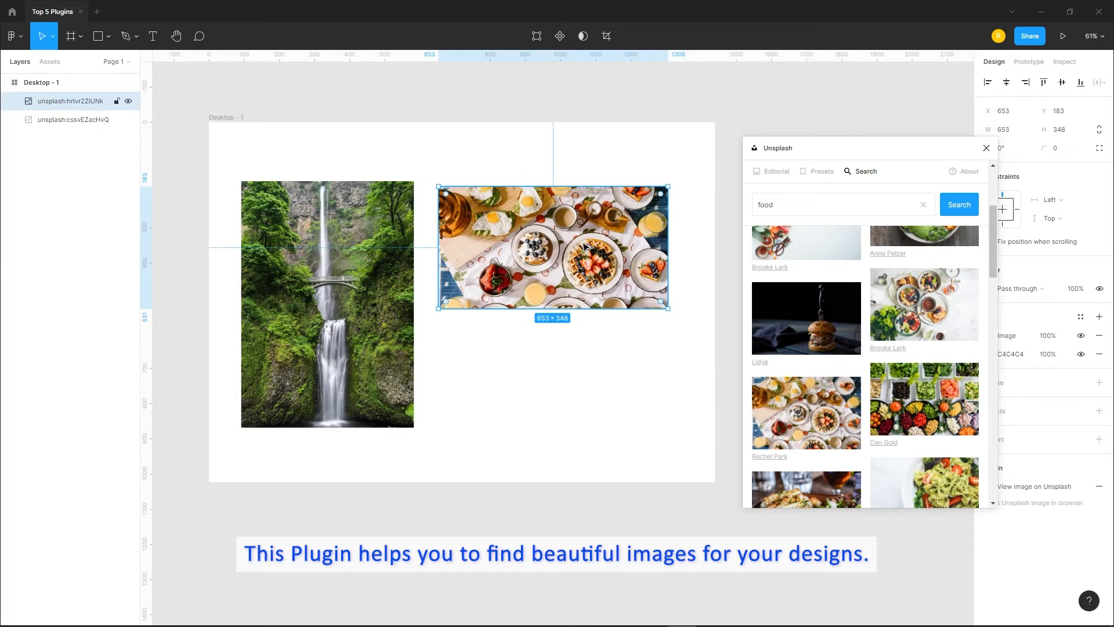
Duplicate the breakfast photo below itself, narrow the copy to about 339 × 348 and fill it with the Square-orientation salad bowl photo
left_click_drag(589, 247, 589, 381)
scroll(807, 237, "up", 3)
left_click(832, 239)
left_click(833, 284)
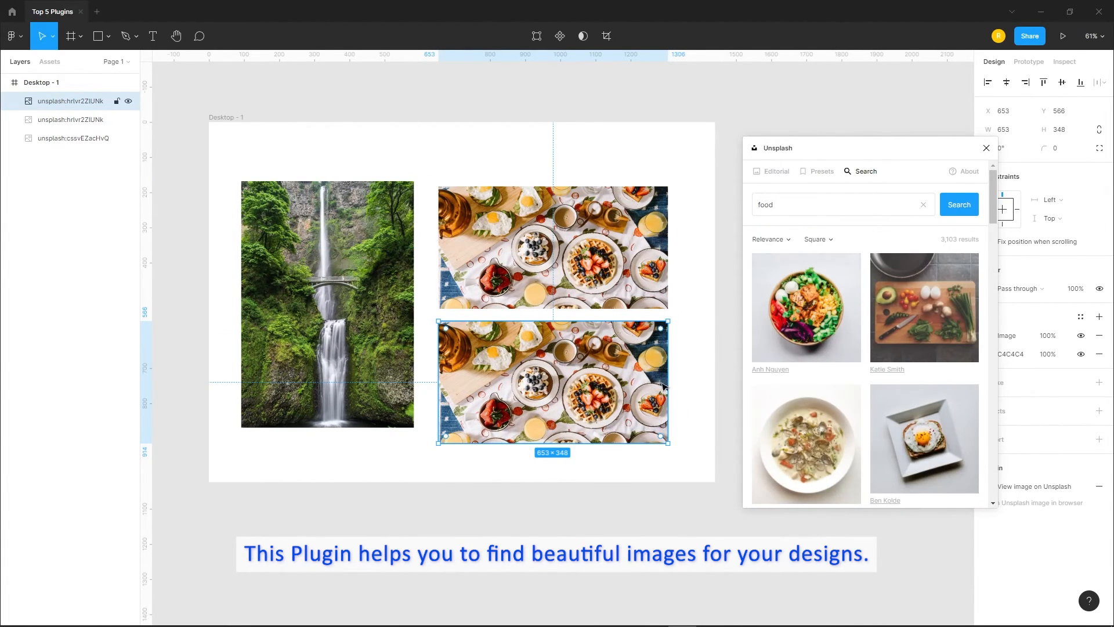
left_click_drag(667, 380, 559, 374)
left_click(806, 308)
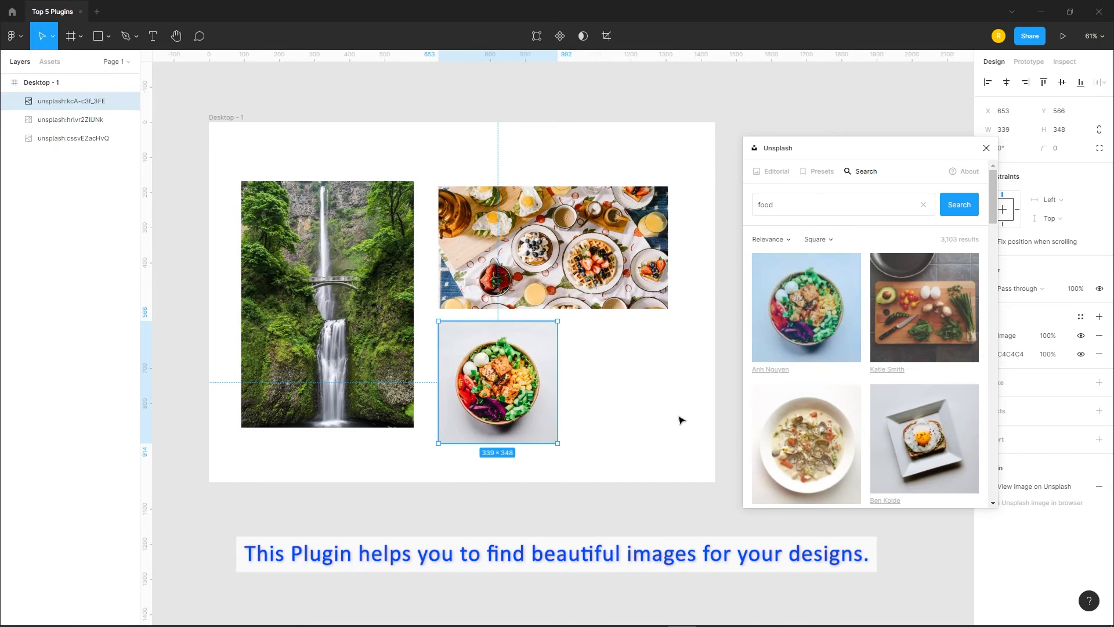
Duplicate the salad bowl photo to its right and fill the copy with the crumpled iridescent foil image from Unsplash's texture category
left_click(776, 171)
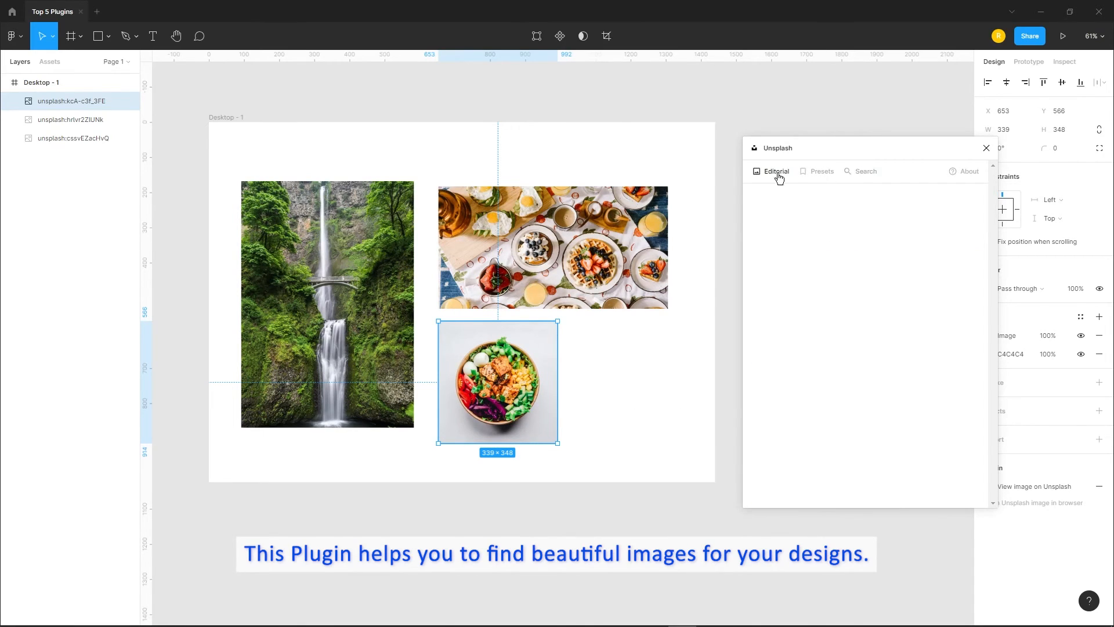
scroll(870, 459, "down", 5)
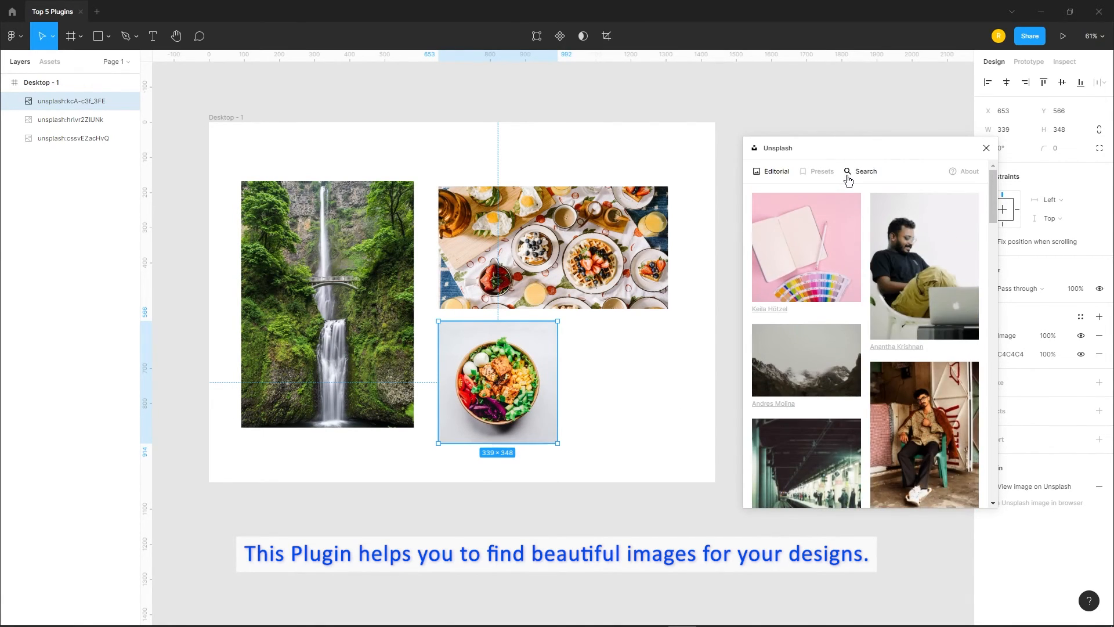
left_click(856, 172)
left_click(770, 307)
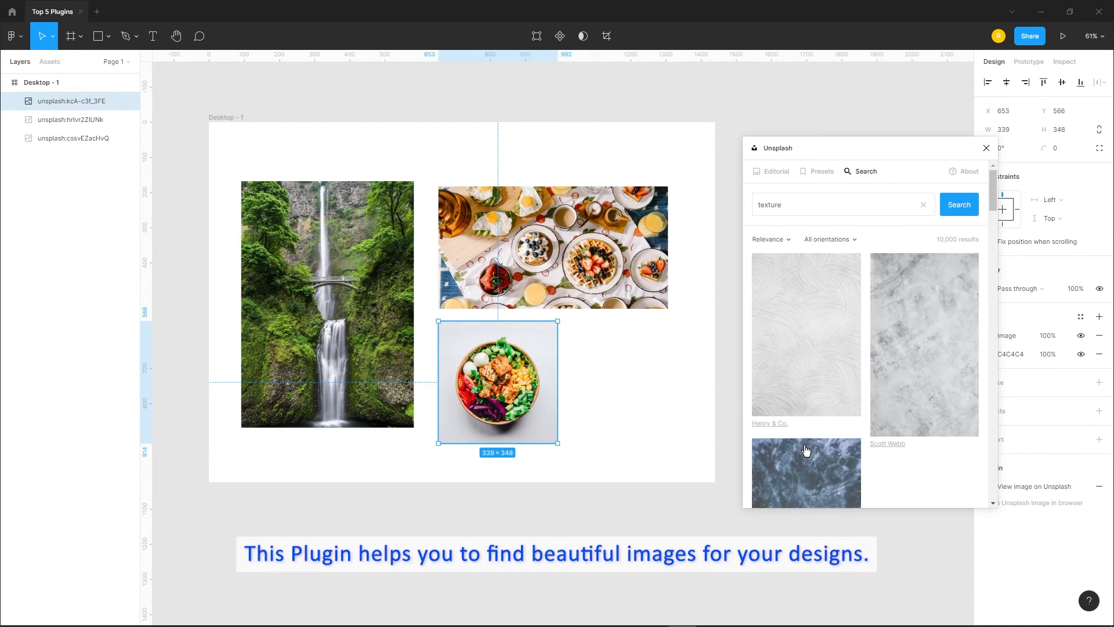
left_click_drag(534, 367, 662, 367)
scroll(809, 361, "down", 10)
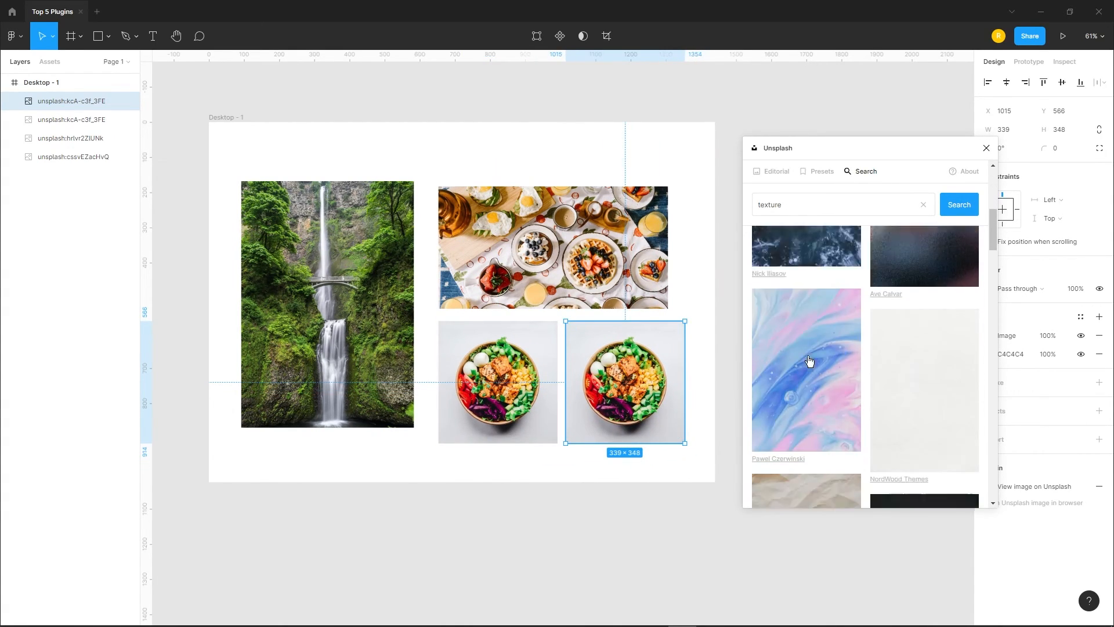
left_click(917, 292)
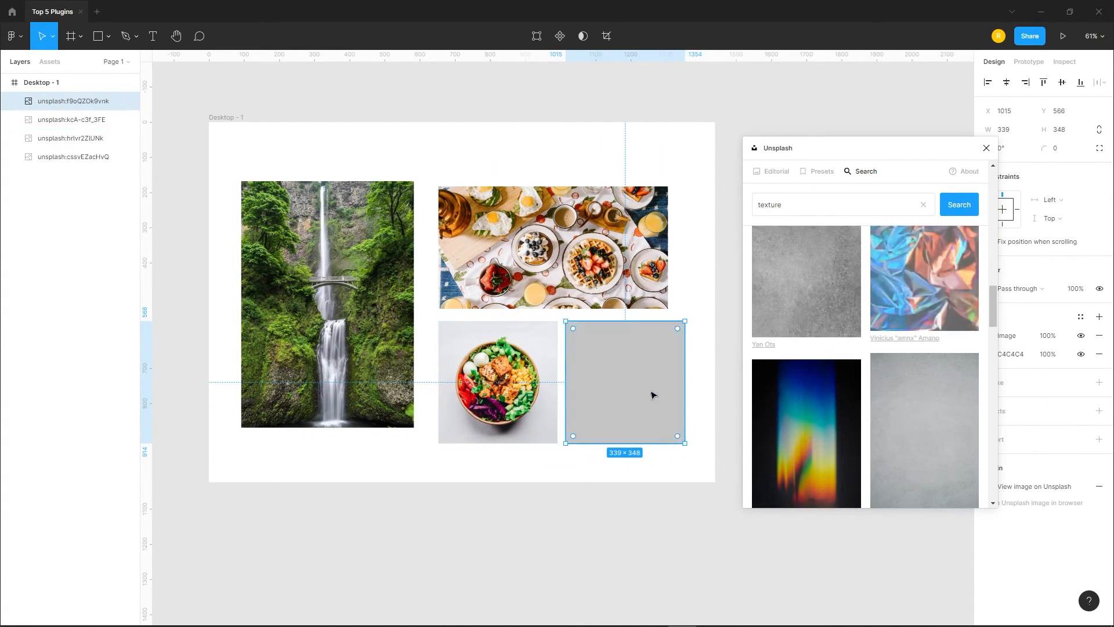
scroll(836, 393, "up", 5)
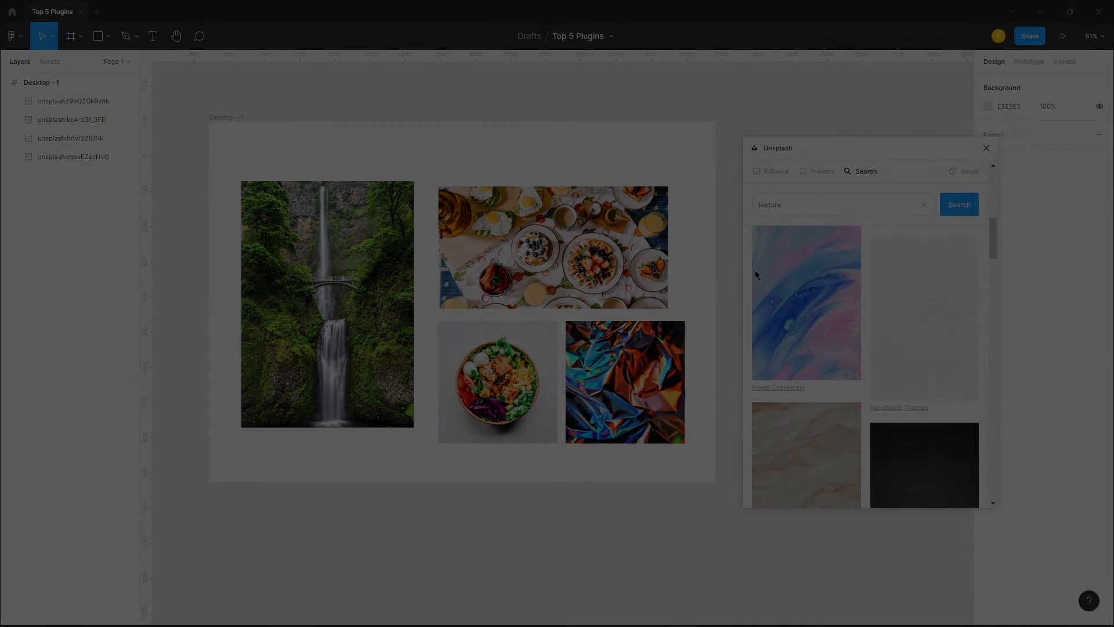